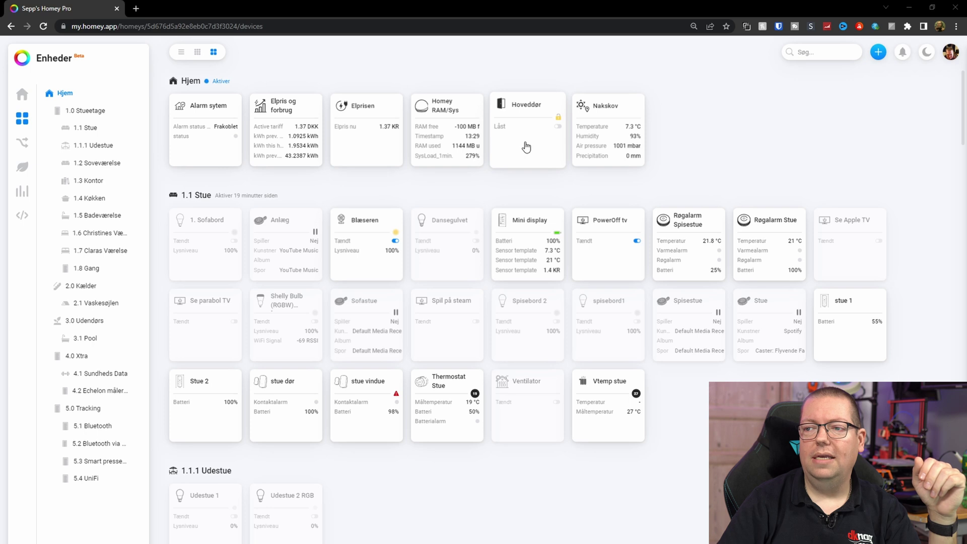
Start adding a new device, view the device types offered by the Homey brand, and close the dialog.
left_click(526, 146)
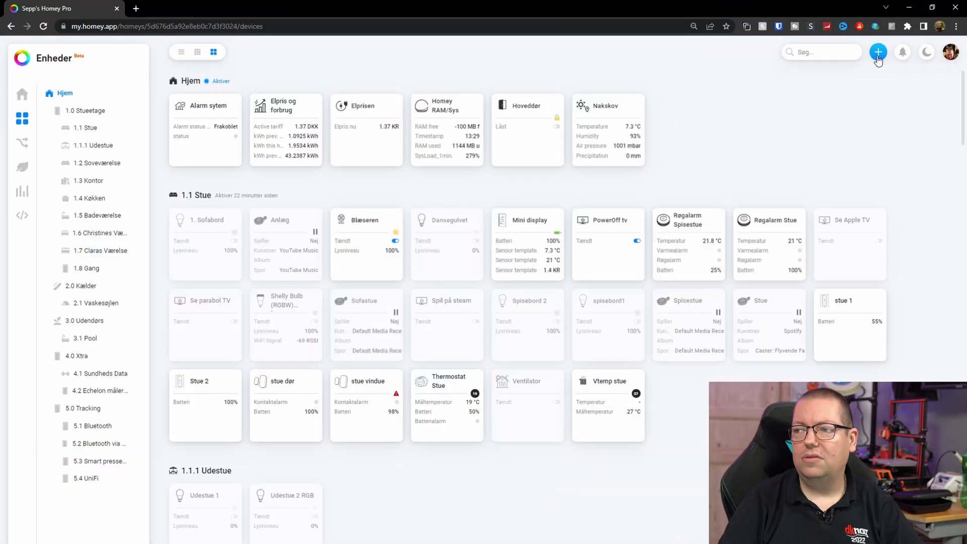
left_click(877, 53)
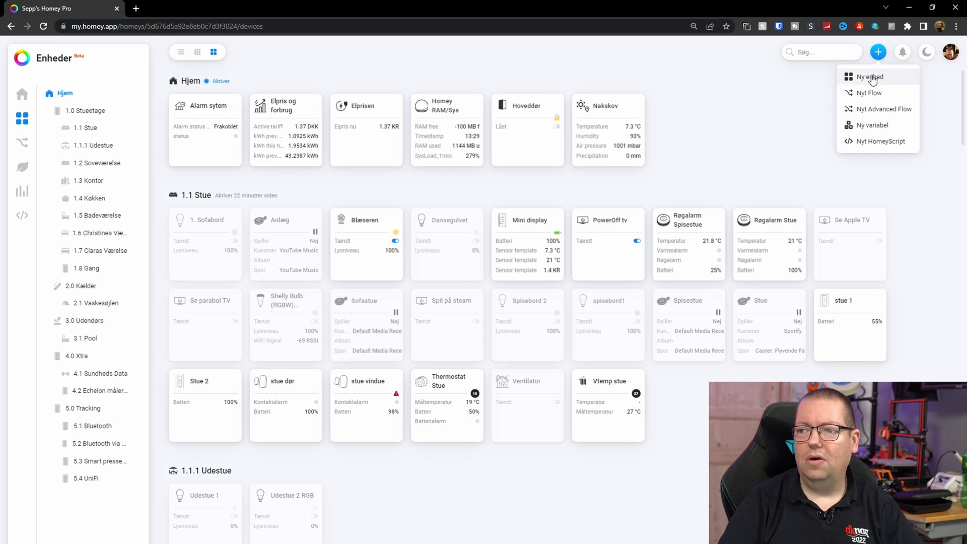
left_click(871, 78)
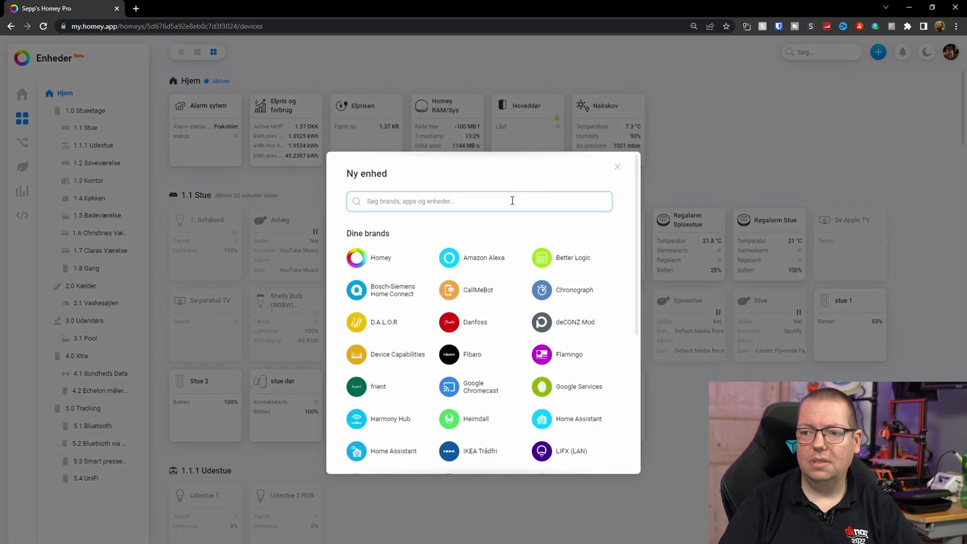
left_click(373, 260)
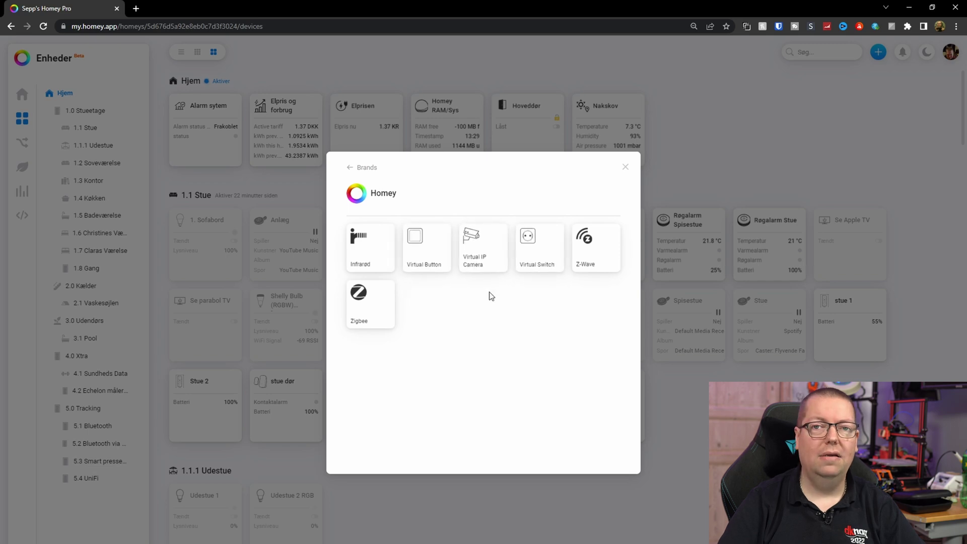
left_click(625, 168)
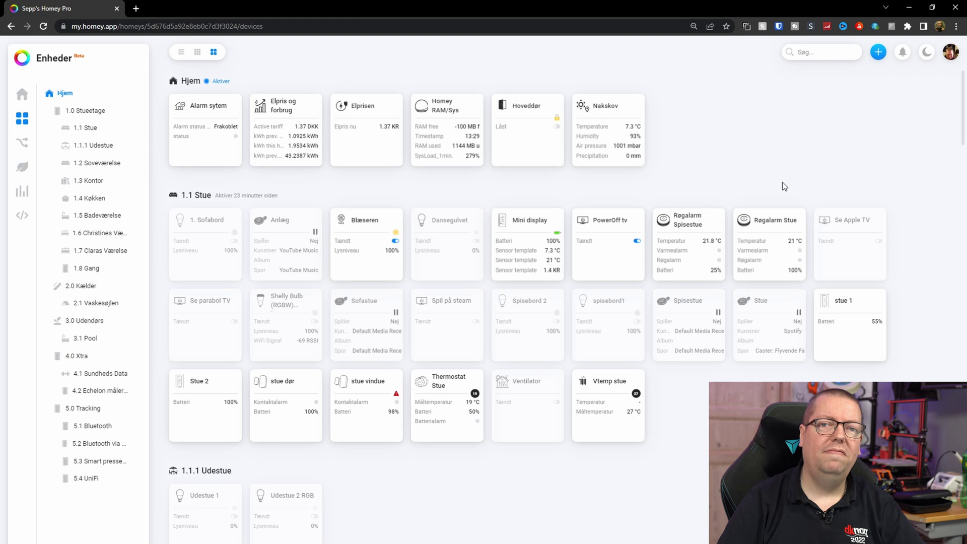
Search the new-device brands for "virtu" and explore the Virtual Devices setup for a Device, picking the first icon and examining the device classes.
left_click(878, 52)
left_click(861, 76)
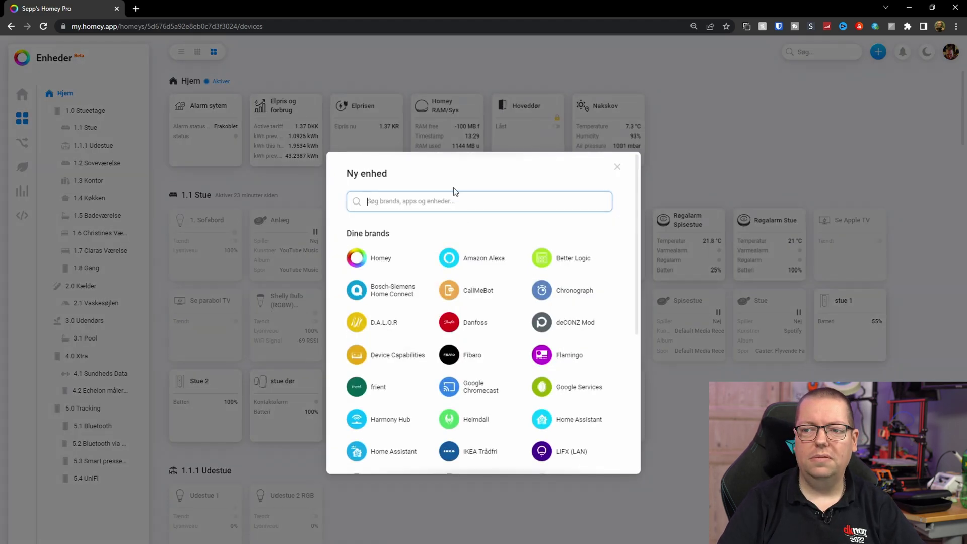
type("virtu")
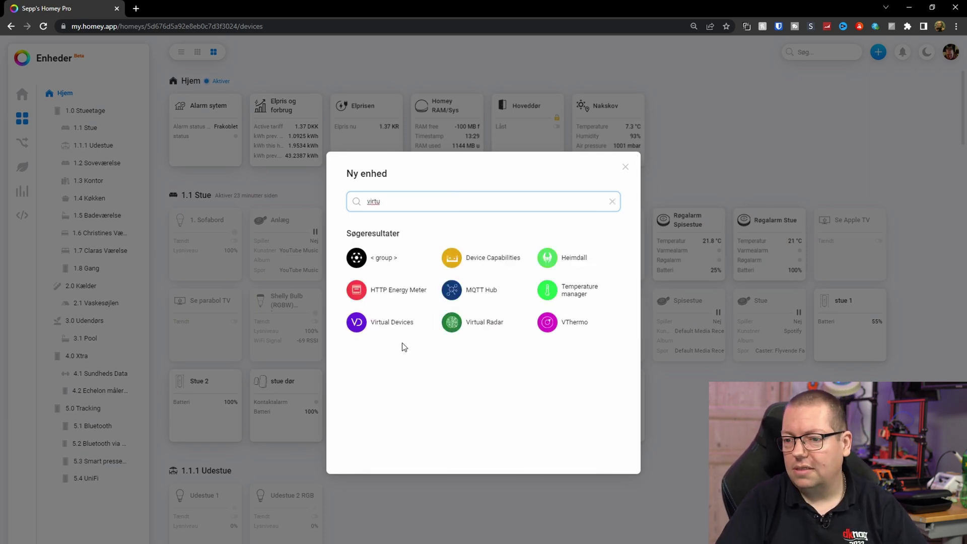
left_click(385, 323)
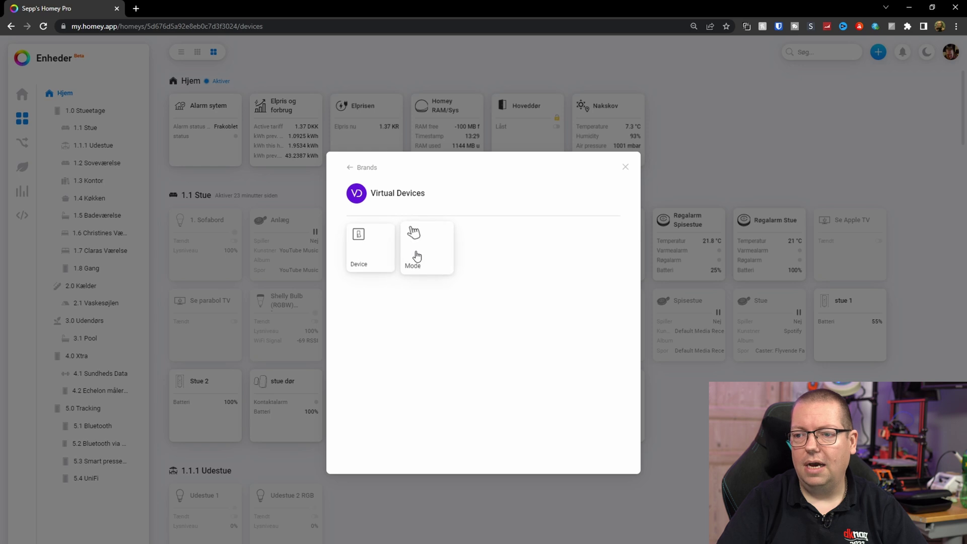
left_click(357, 239)
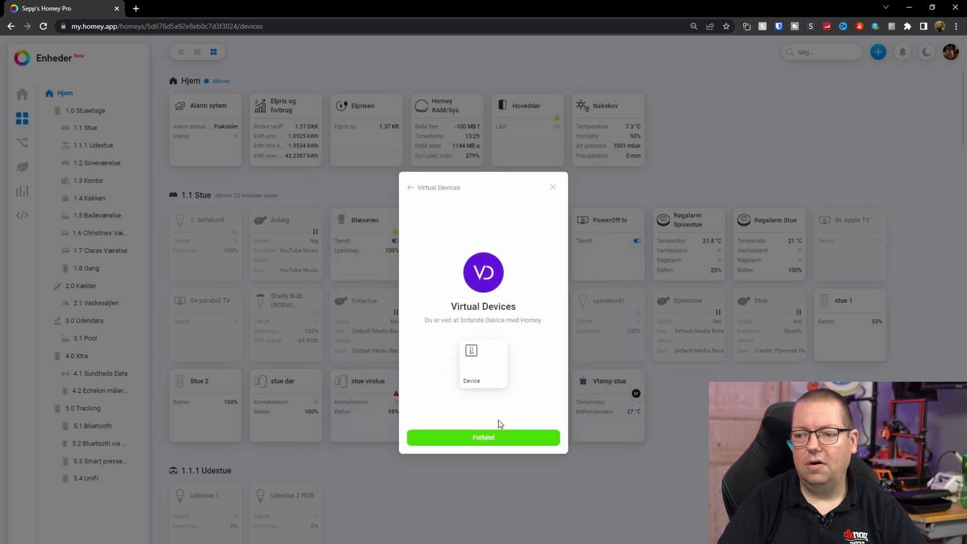
left_click(495, 439)
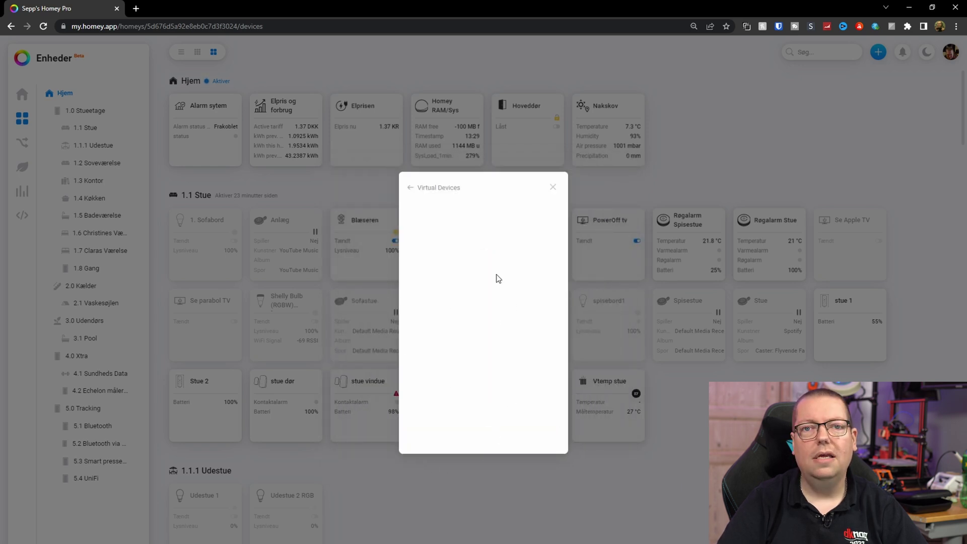
left_click(444, 446)
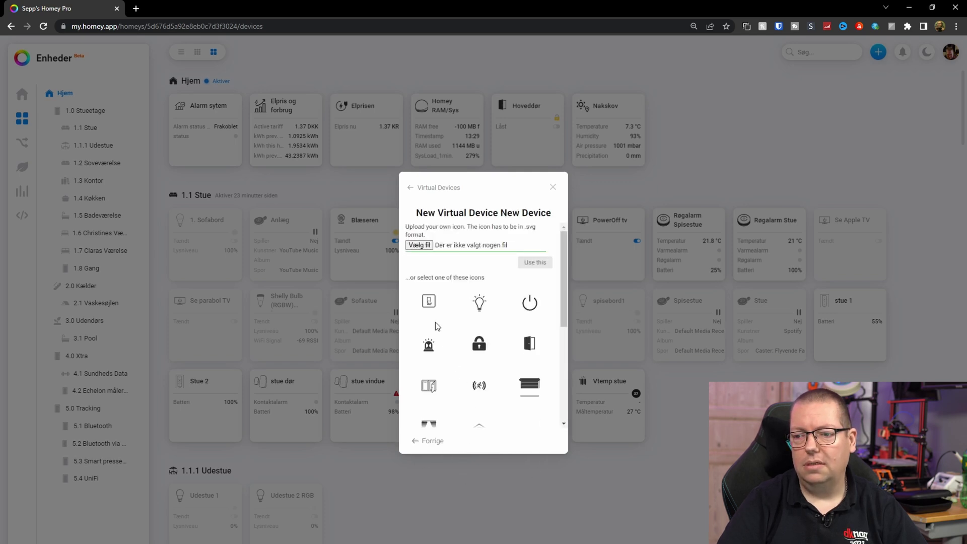
left_click(427, 301)
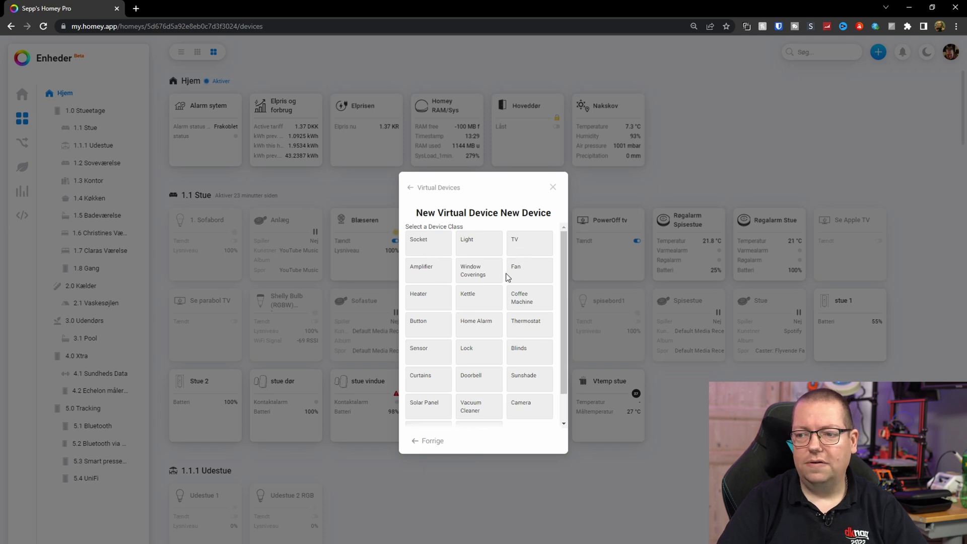
scroll(468, 406, "down", 1)
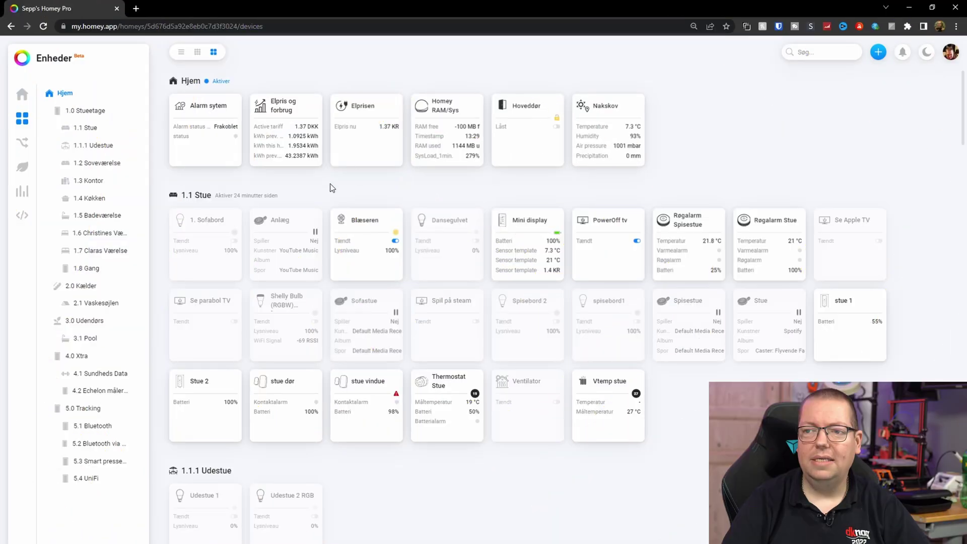
Open the Elprisen device's details, and review the Device Capabilities app page with its flow cards and full description.
left_click(367, 147)
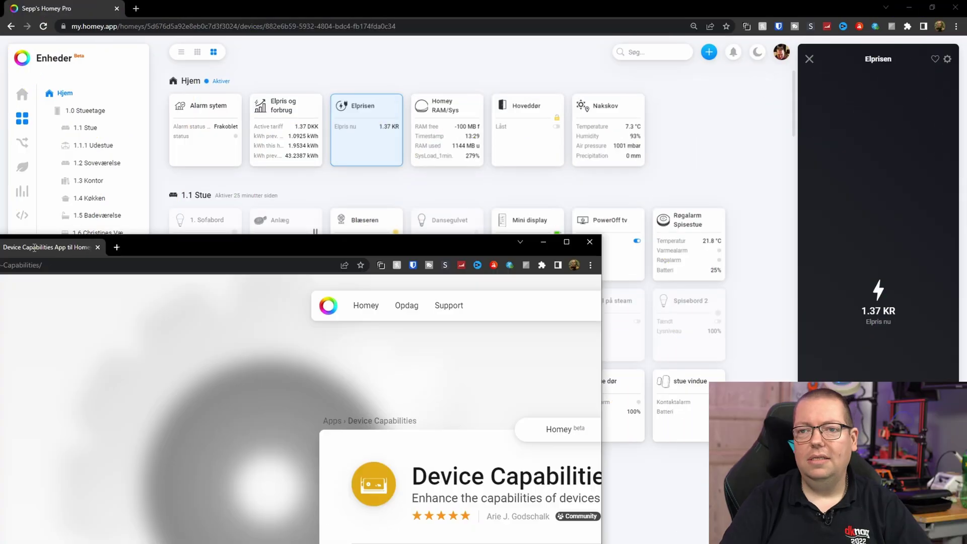
left_click_drag(33, 247, 186, 8)
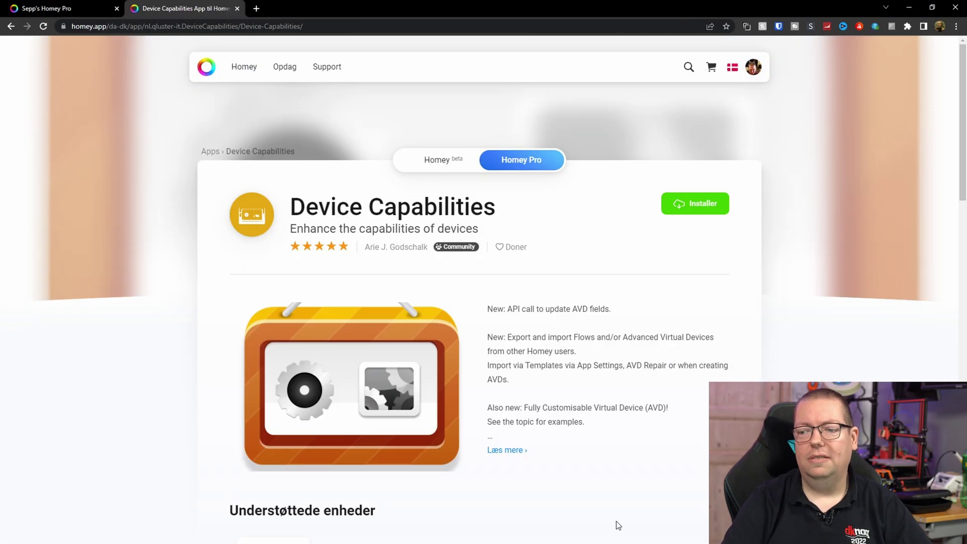
scroll(618, 525, "down", 9)
scroll(456, 337, "down", 5)
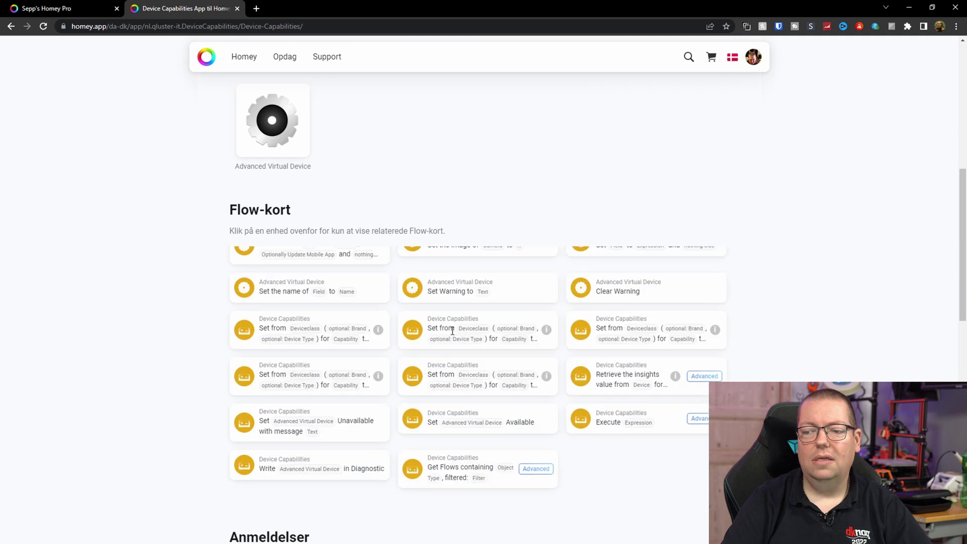
scroll(453, 331, "up", 5)
scroll(534, 176, "up", 6)
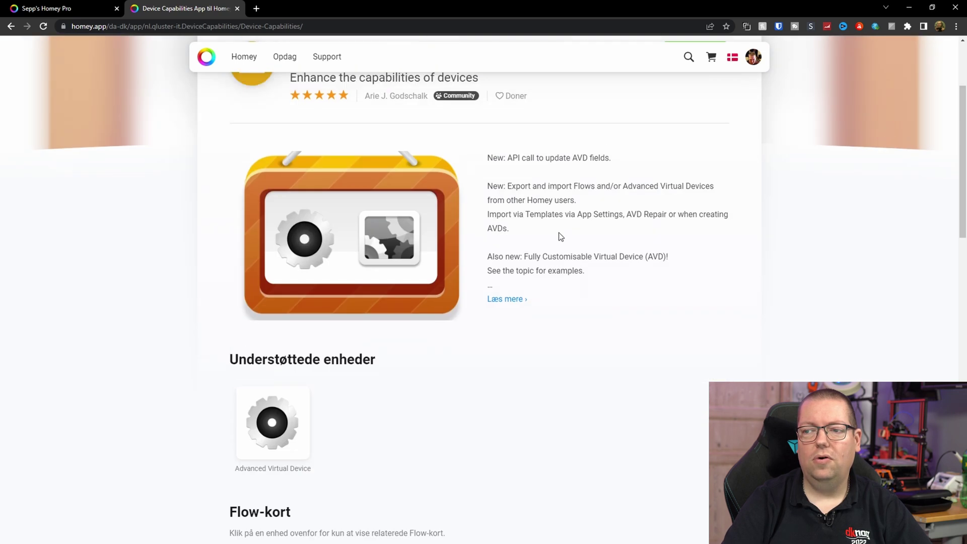
left_click(491, 298)
scroll(639, 334, "up", 3)
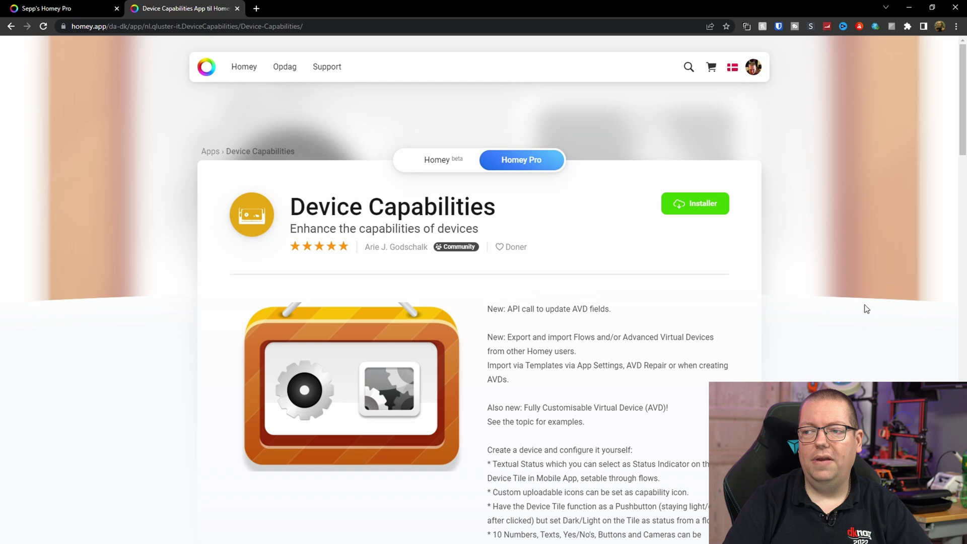
View which Homey Pro units the Device Capabilities app can be installed on, and return to the Homey devices page.
left_click(699, 205)
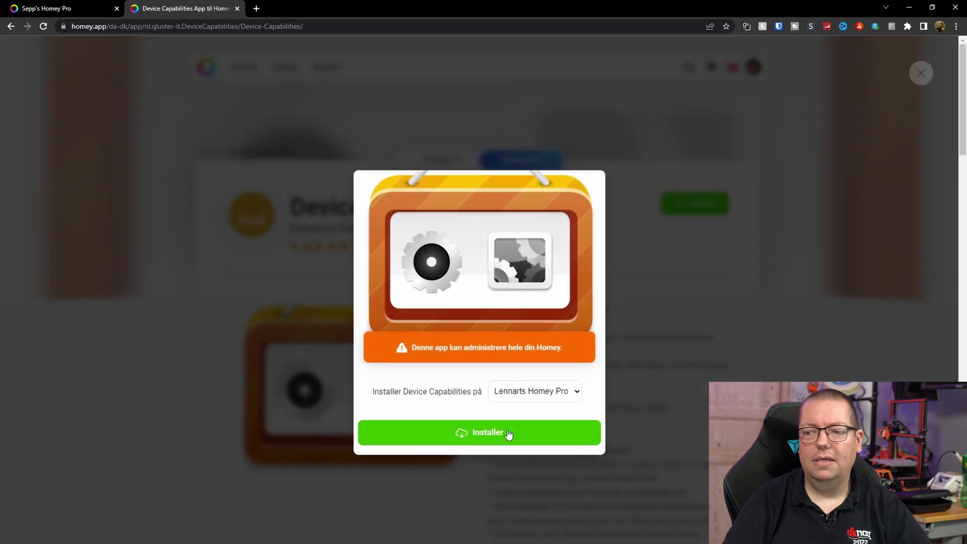
left_click(534, 391)
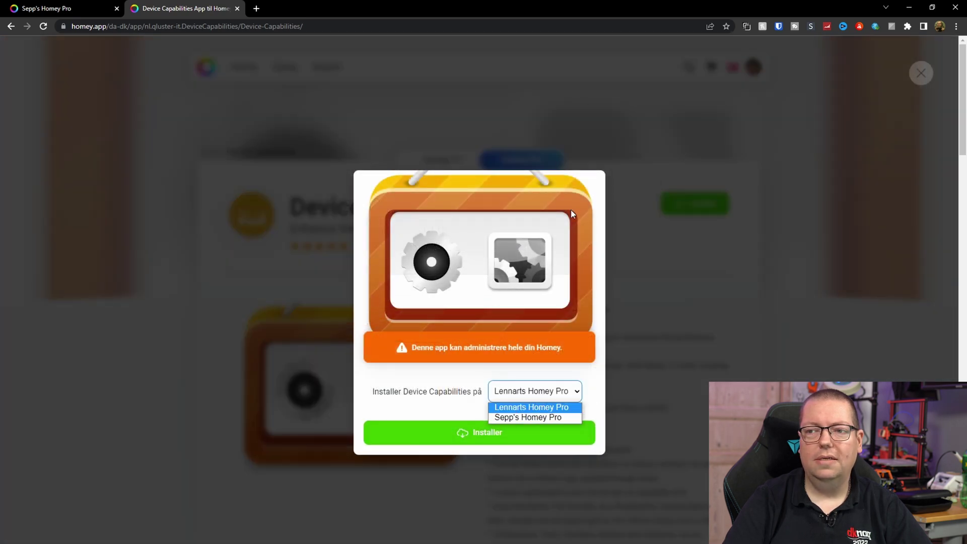
left_click(57, 7)
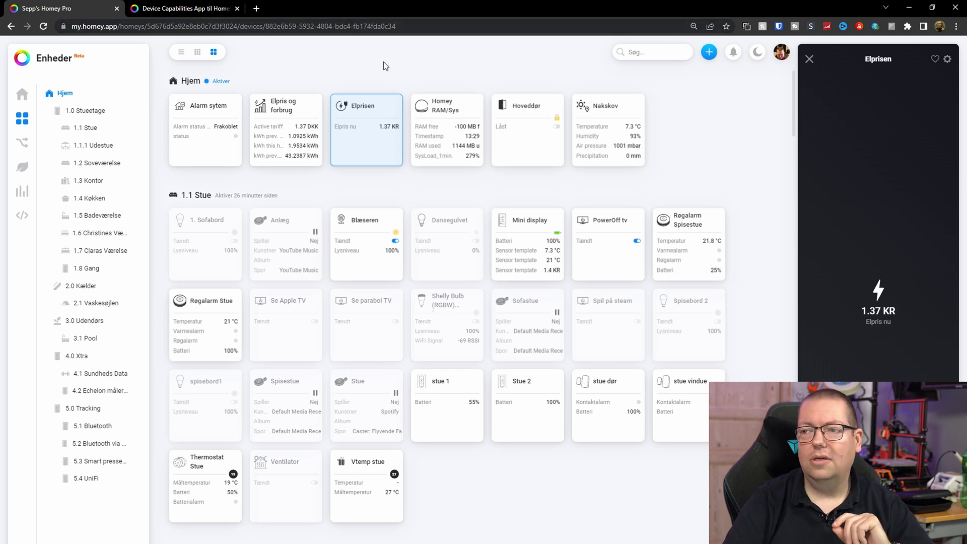
Add an Advanced Virtual Device from Device Capabilities named Elpris2, using the Athom lightning bolt icon with speed lines.
left_click(809, 62)
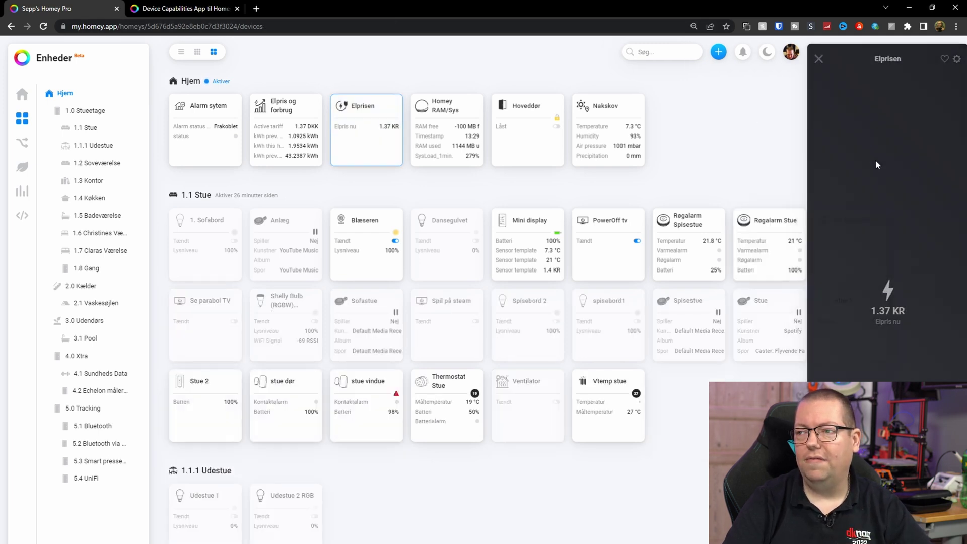
left_click(867, 76)
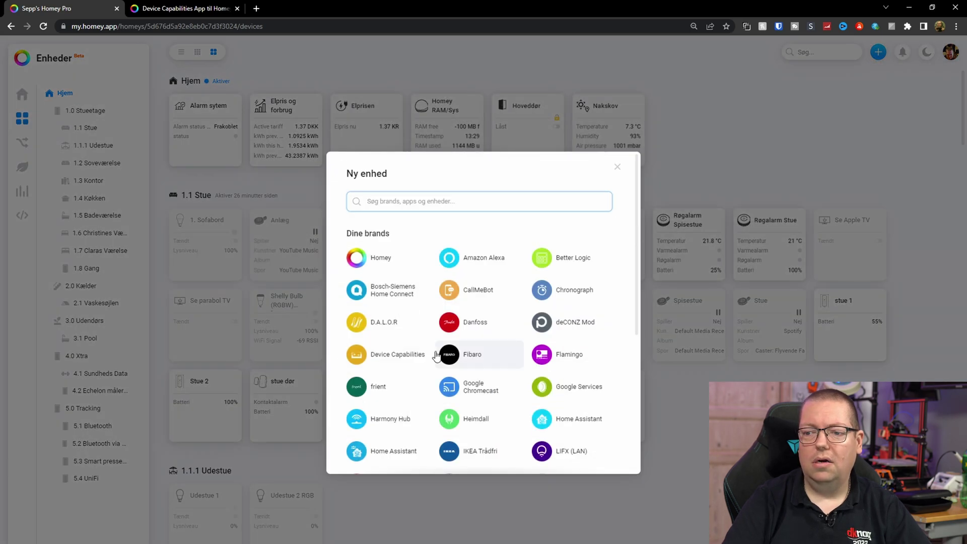
left_click(404, 354)
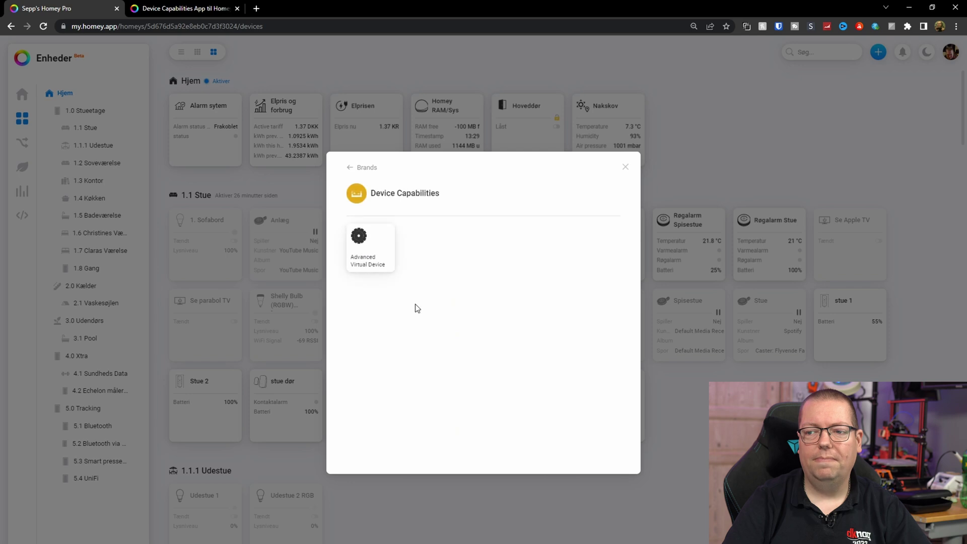
left_click(361, 248)
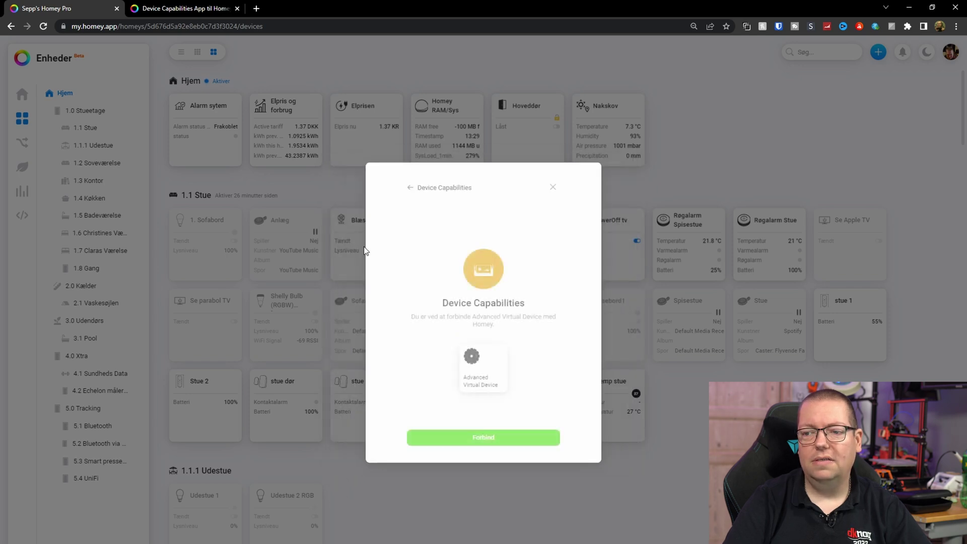
left_click(488, 439)
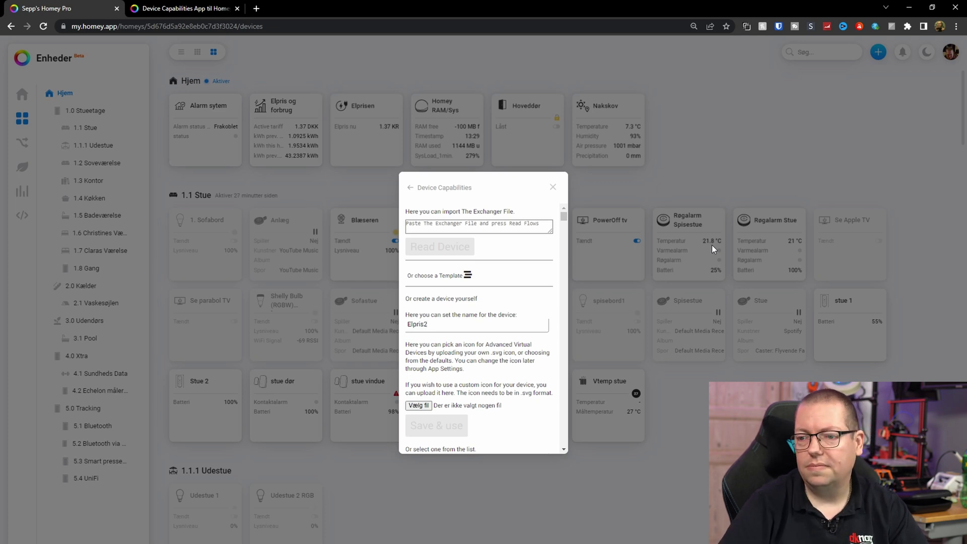
scroll(438, 397, "down", 6)
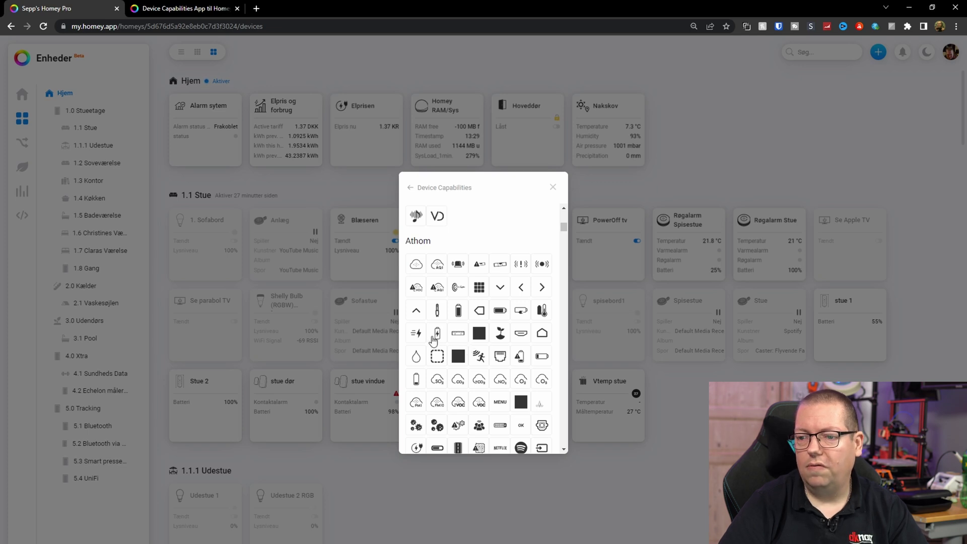
left_click(414, 334)
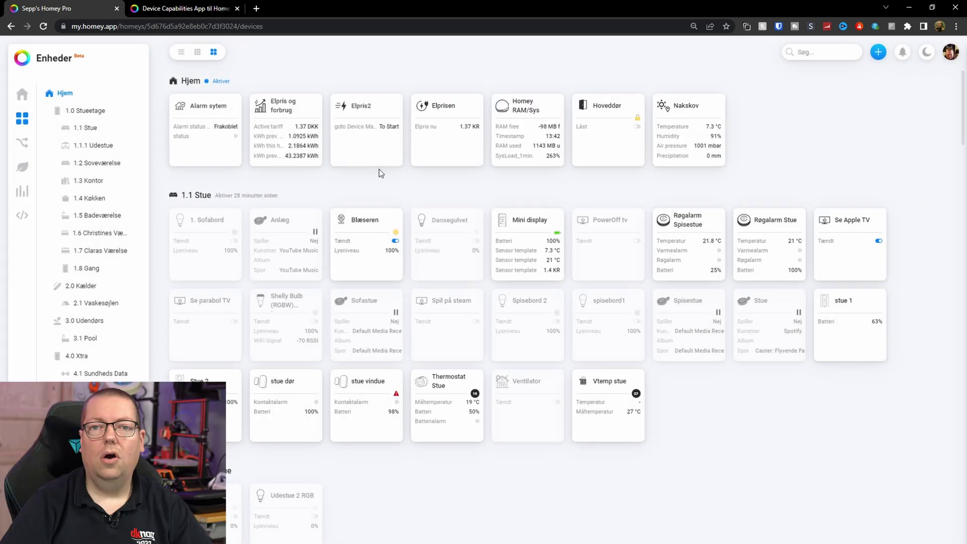
Add a number field named "Elpris nu" to the Elpris2 device and reload the devices page to show it.
left_click(361, 146)
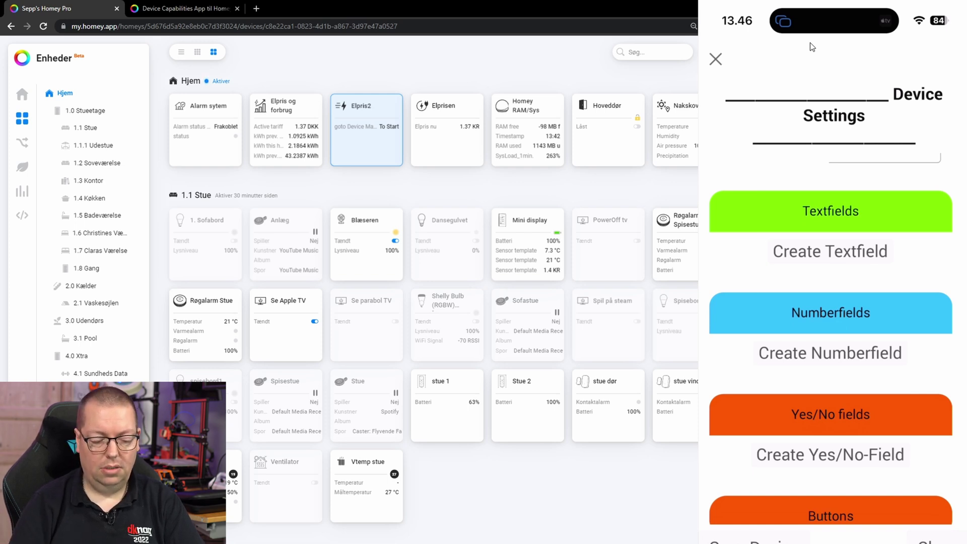
scroll(831, 337, "down", 2)
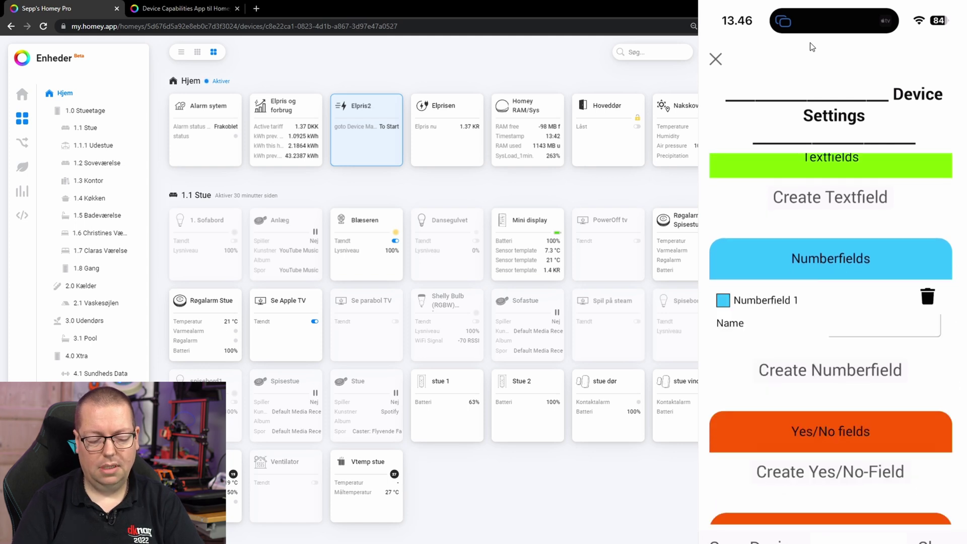
left_click(884, 325)
type("1")
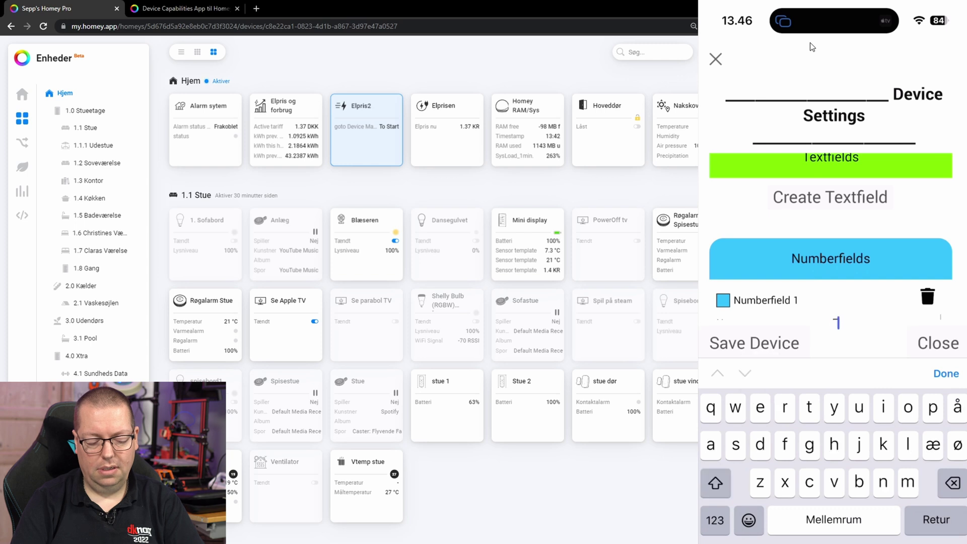
type("pris ")
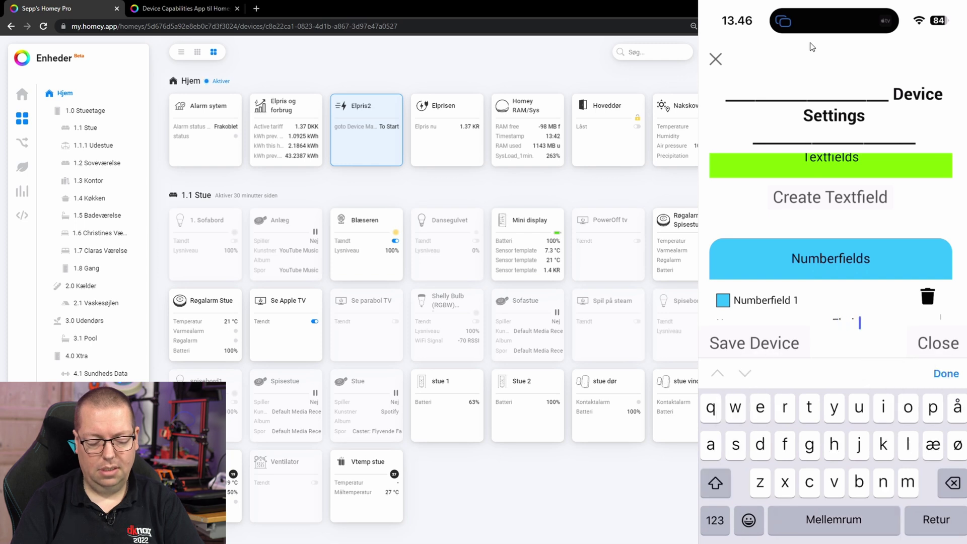
type("u")
key("Return")
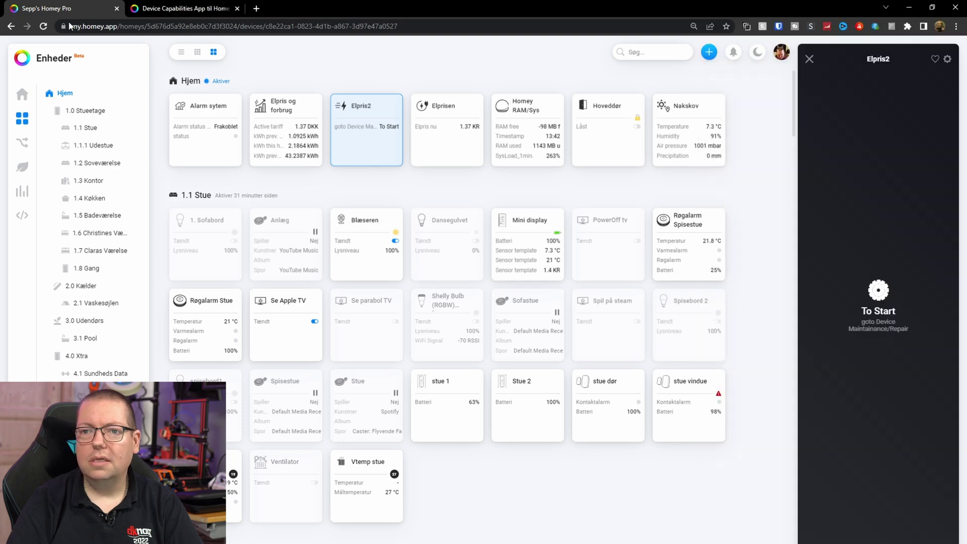
left_click(43, 27)
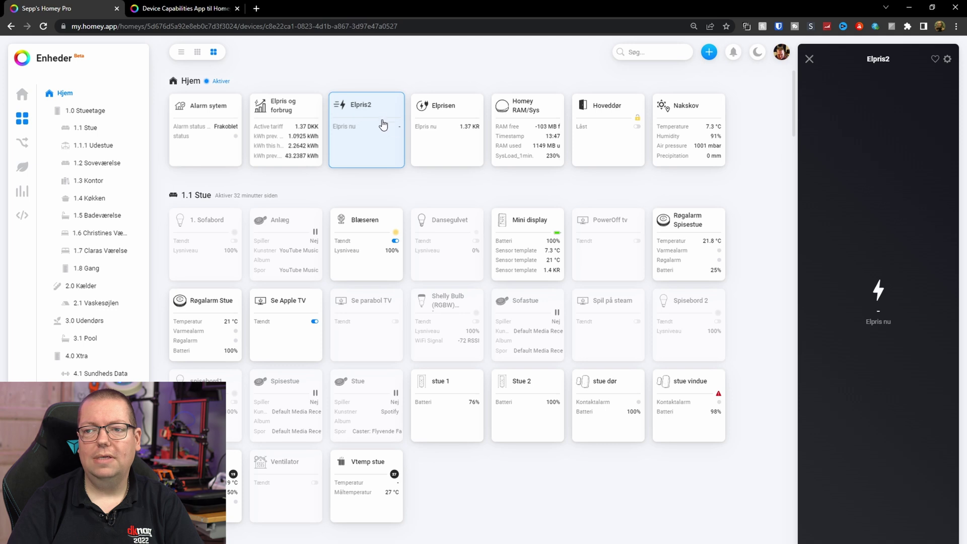
mouse_move(888, 329)
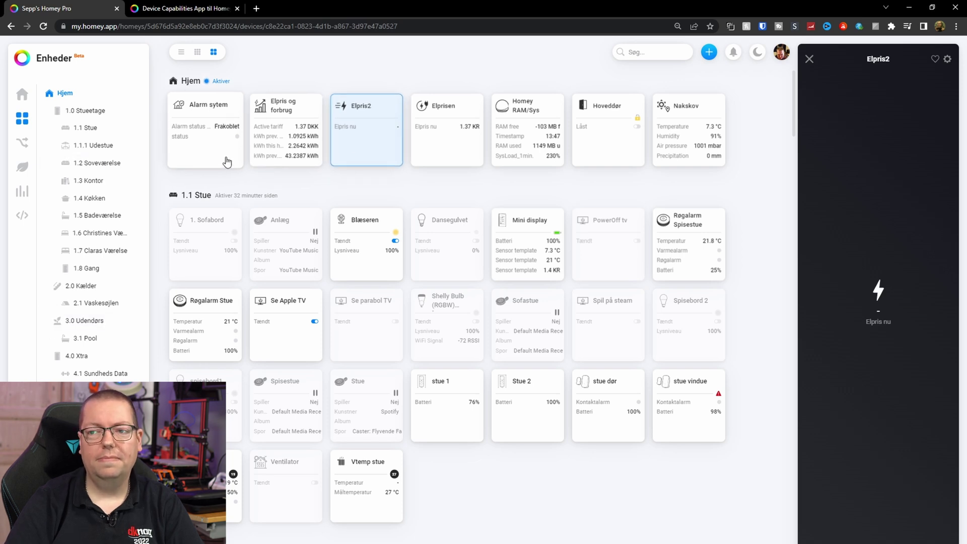
Open the Strømpriser101.js HomeyScript and review its comments and price constants.
left_click(21, 214)
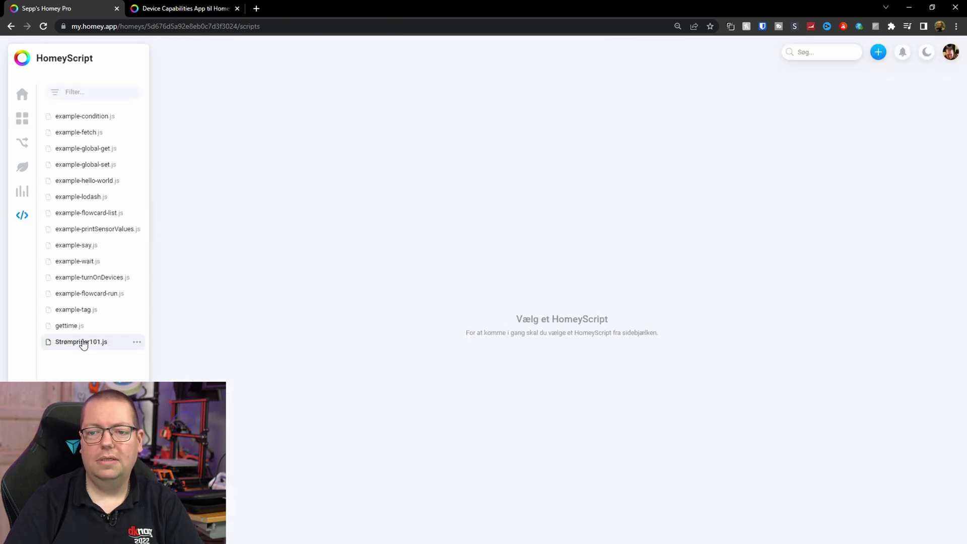
left_click(83, 343)
scroll(466, 281, "down", 3)
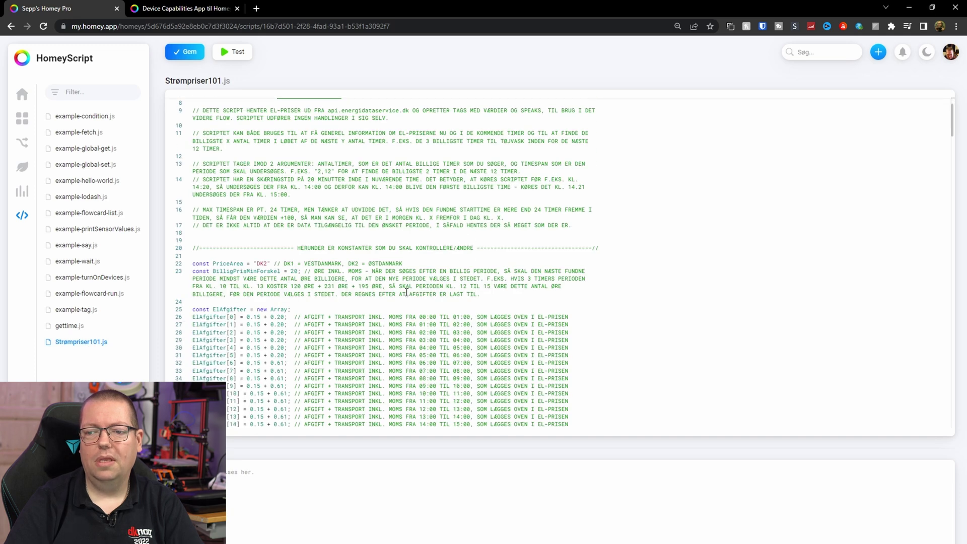
Open the strømpriser flow and duplicate the Elprisen card that sets Elpris nu.
left_click(22, 142)
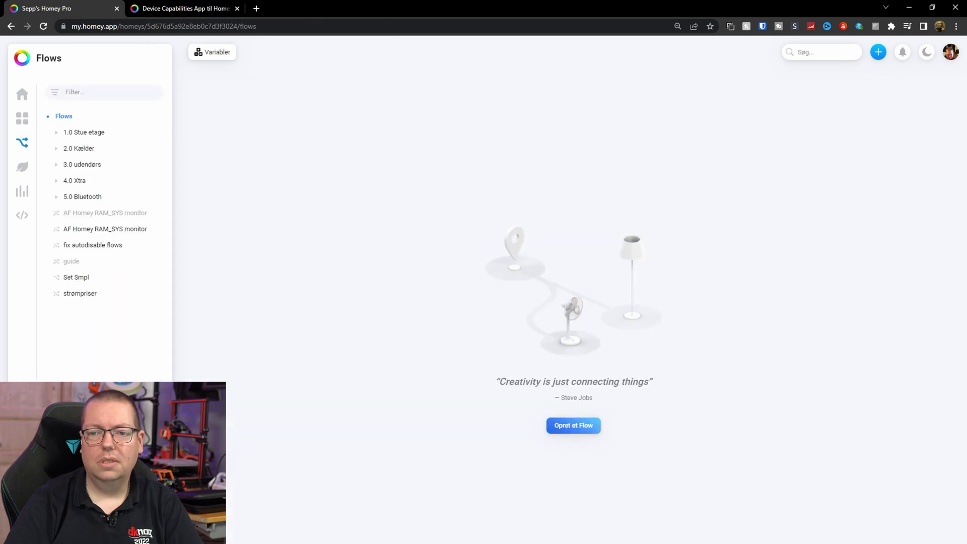
left_click(85, 297)
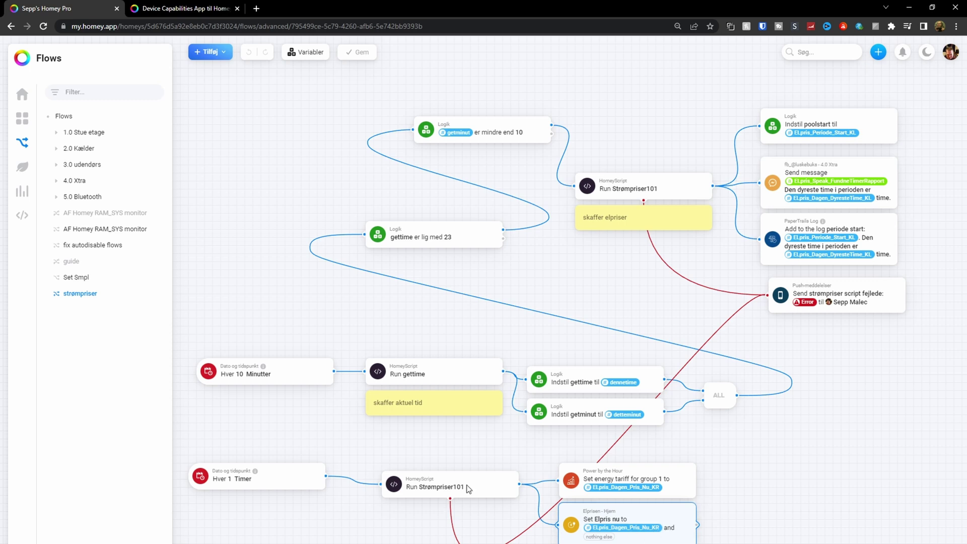
right_click(640, 521)
left_click(642, 538)
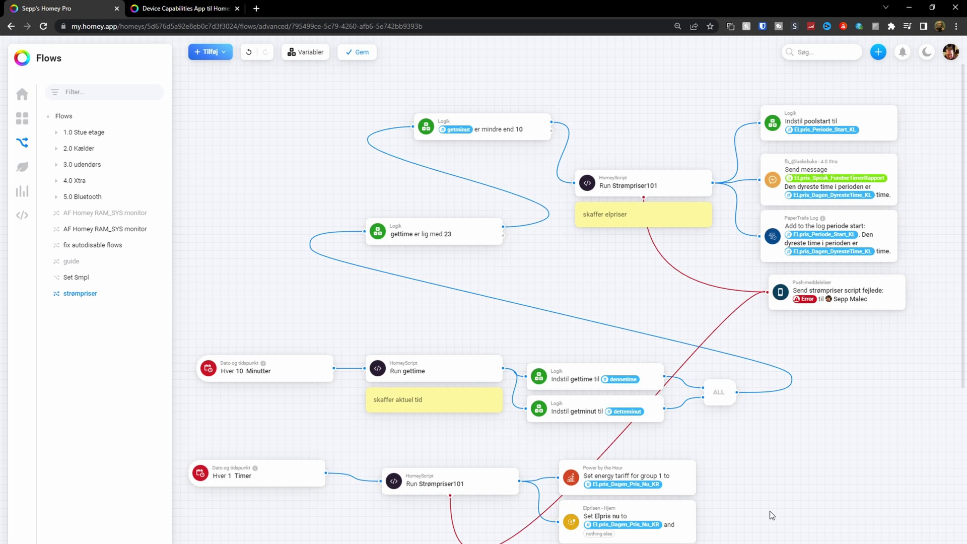
scroll(761, 494, "down", 4)
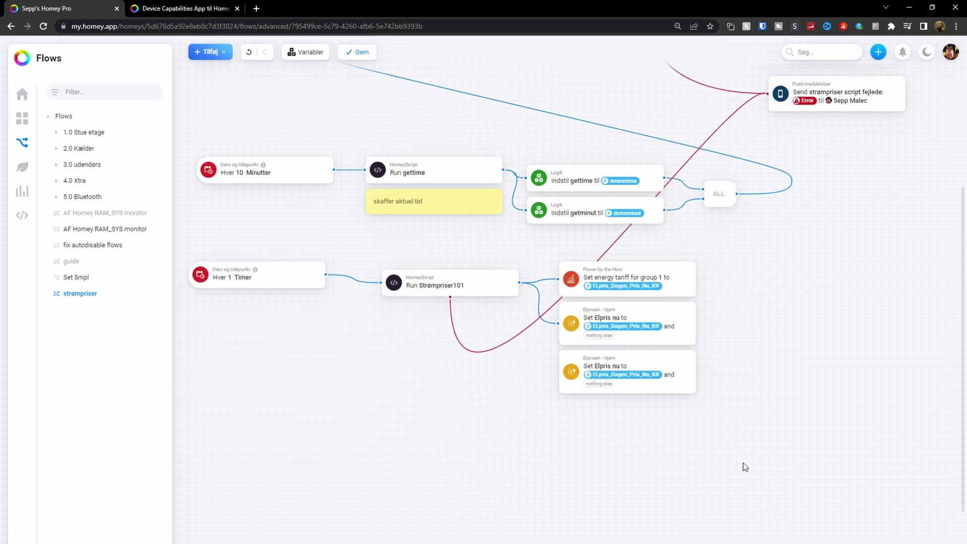
Replace the duplicated card with Elpris2's Set Numberfield to Number card, and choose Elpris nu as its number field.
right_click(618, 361)
left_click(623, 430)
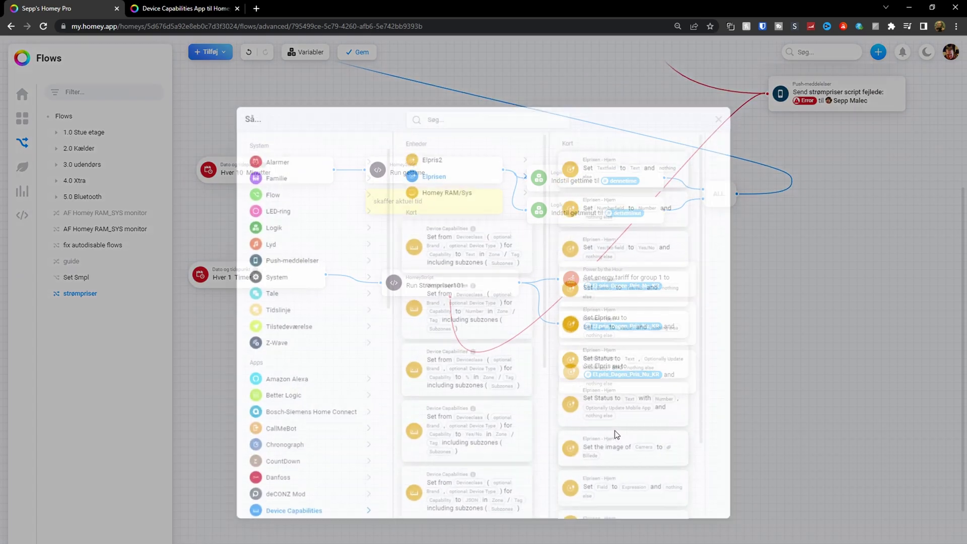
left_click(458, 163)
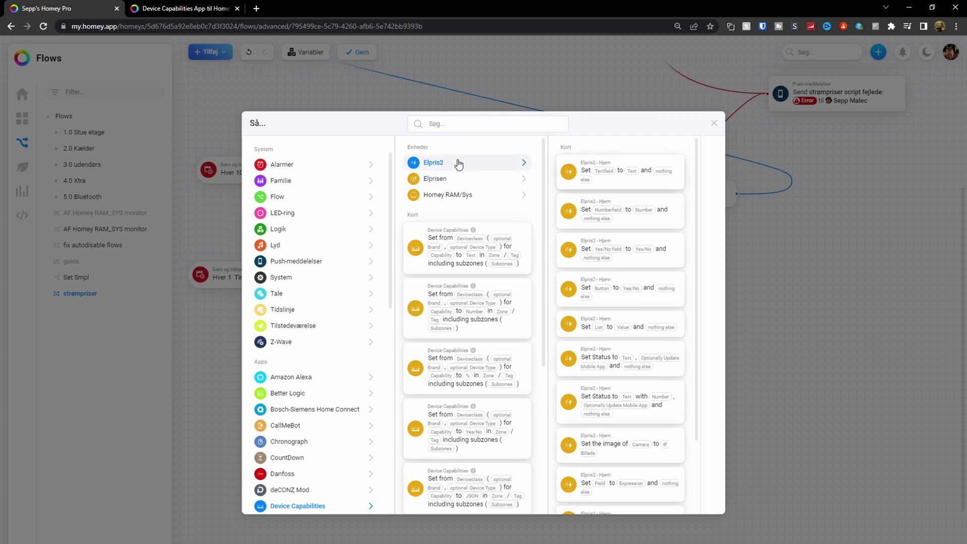
left_click(609, 217)
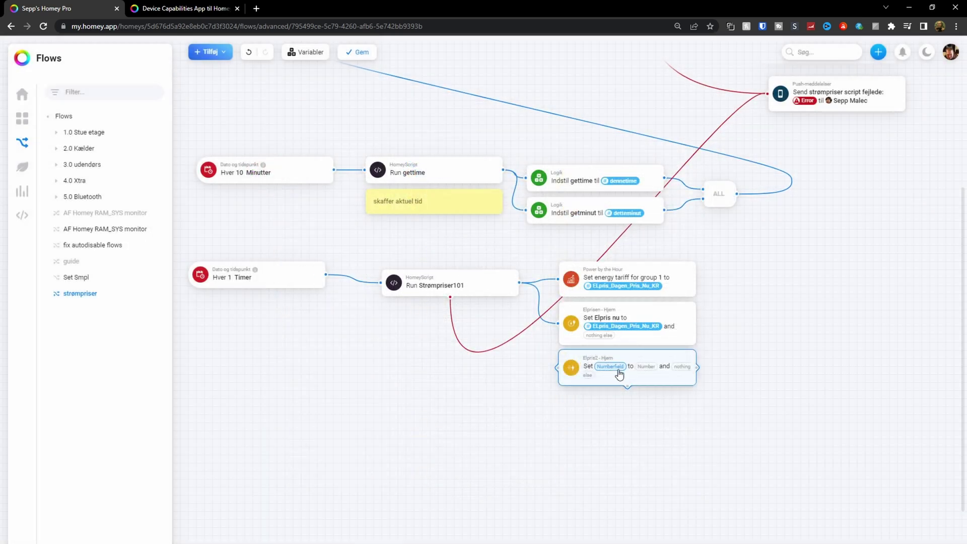
left_click(613, 373)
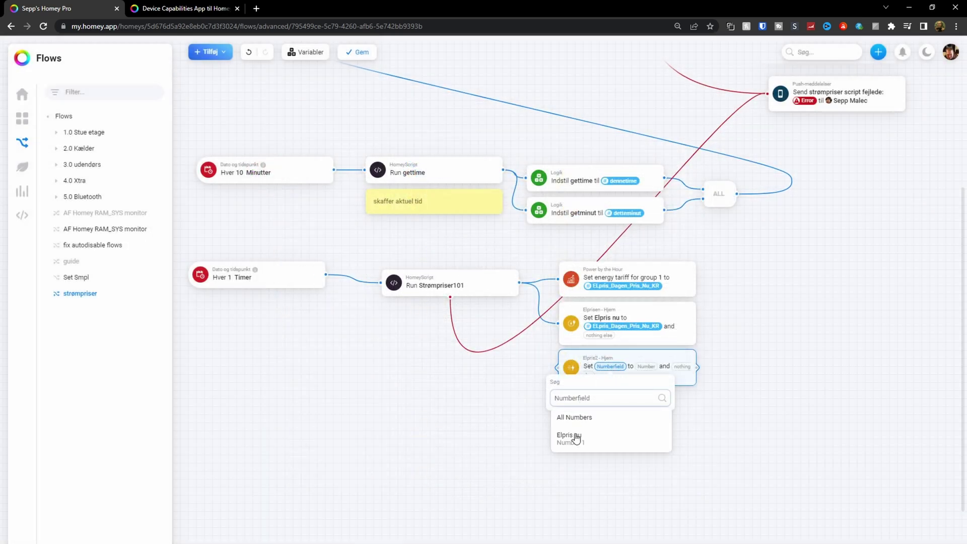
left_click(577, 438)
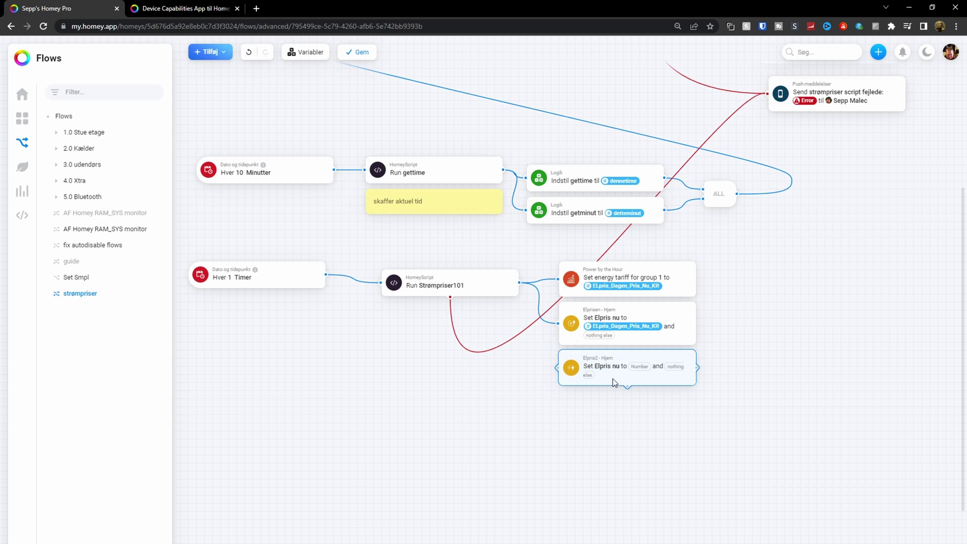
Try to copy the ELpris_Dagen_Pris_Nu_KR tag from the Elprisen card into the Elpris2 card's number value.
left_click(640, 366)
left_click(640, 335)
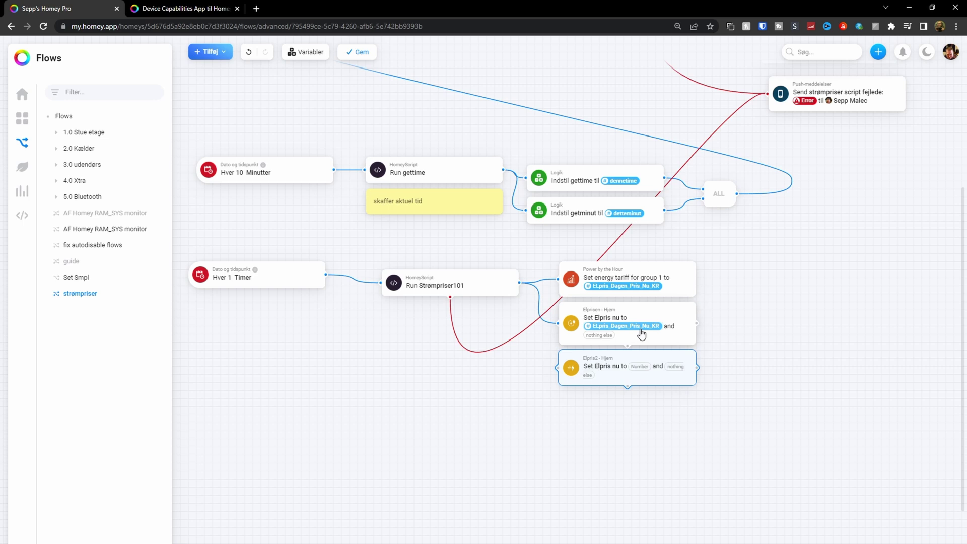
left_click(611, 360)
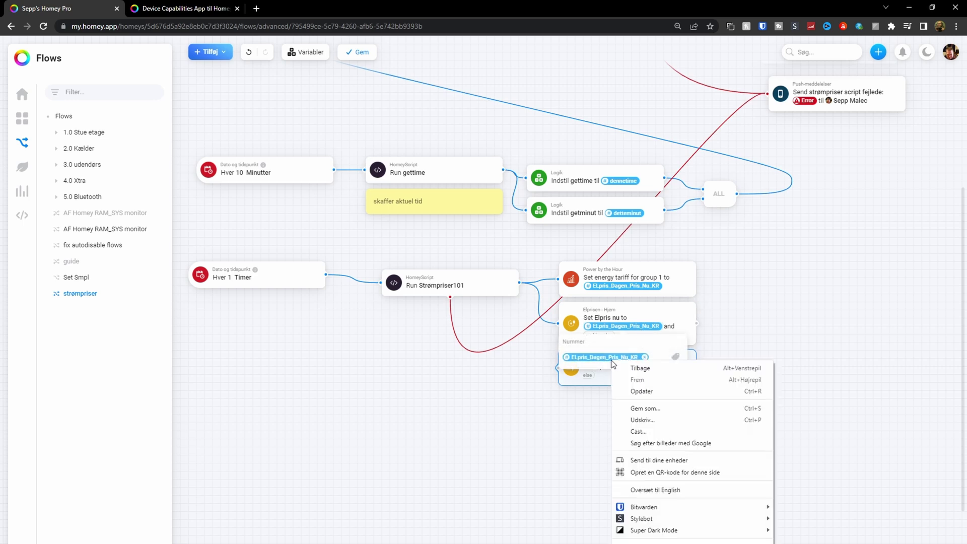
key("BackSpace")
left_click(614, 404)
left_click(640, 318)
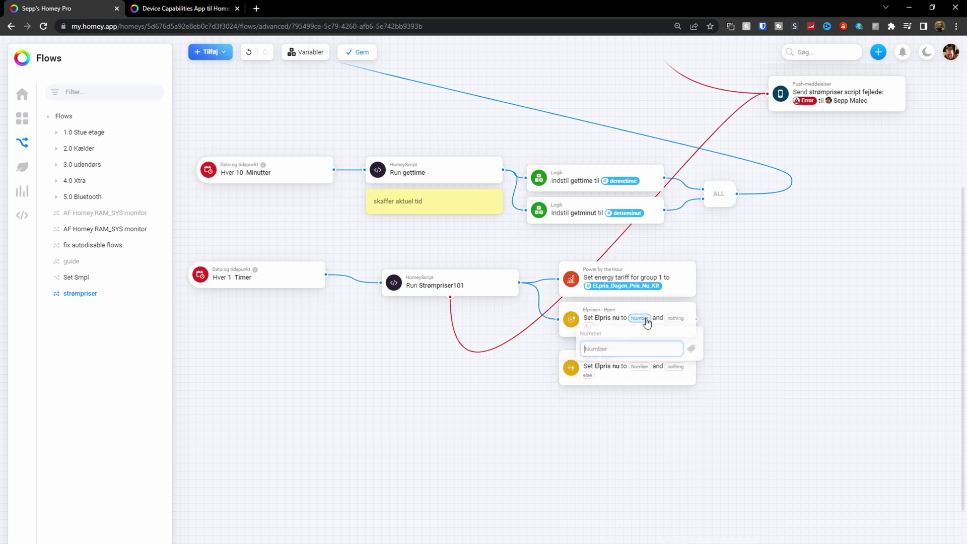
key("Escape")
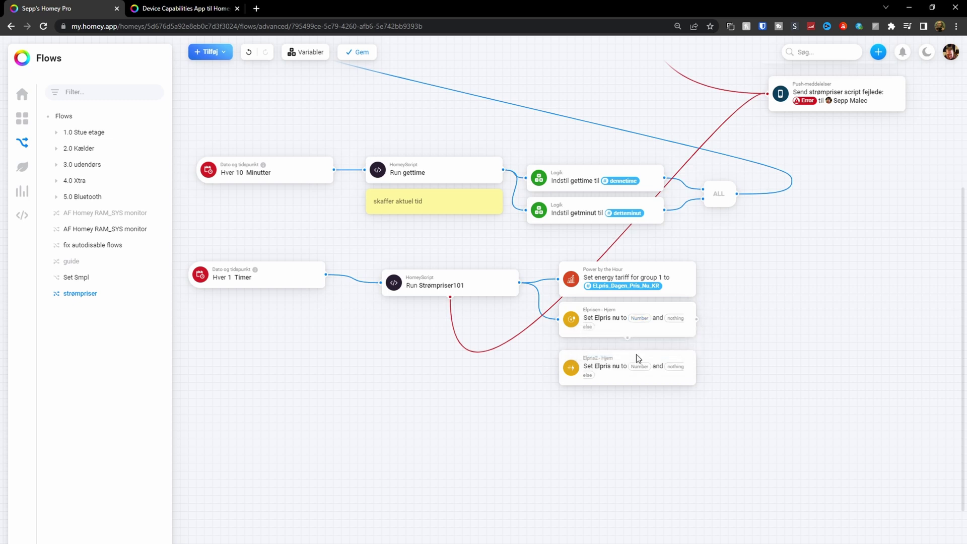
Set the Elprisen card's number value to the ELpris_Dagen_Pris_Nu_KR tag, filtering the tags by dagen_pris.
left_click(639, 318)
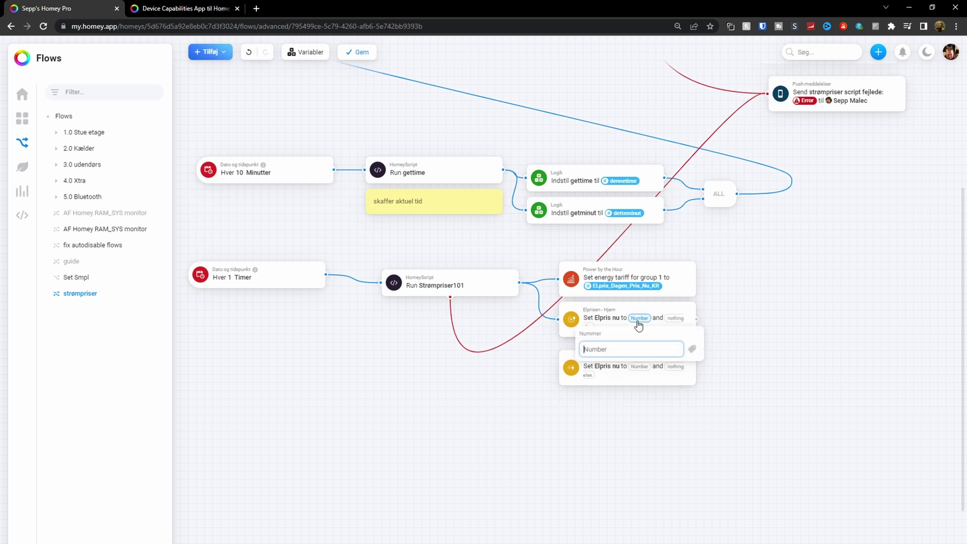
left_click(691, 351)
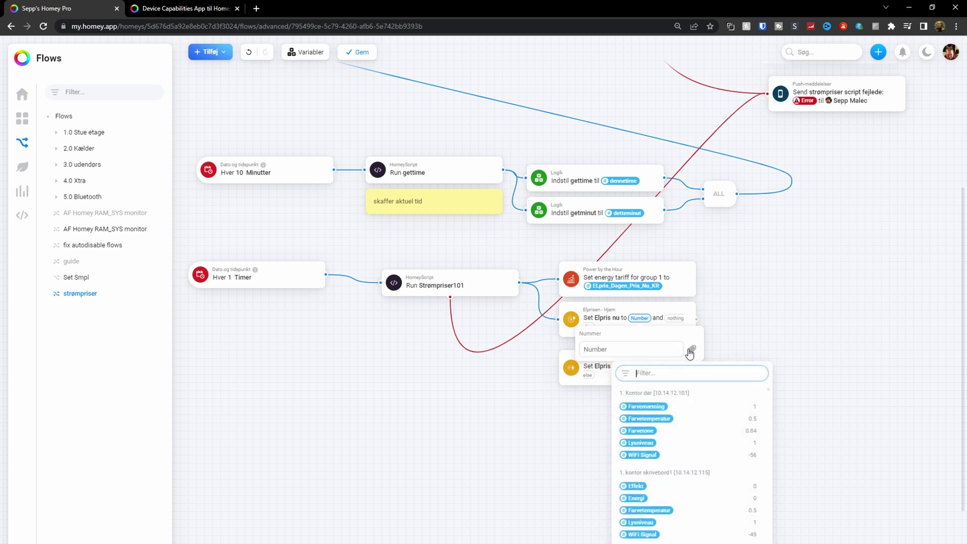
type("dagen_pris")
left_click(648, 399)
Assign the ELpris_Dagen_Pris_Nu_KR tag as the number value of the Elpris2 card.
left_click(641, 367)
left_click(692, 397)
type("dagen_pris")
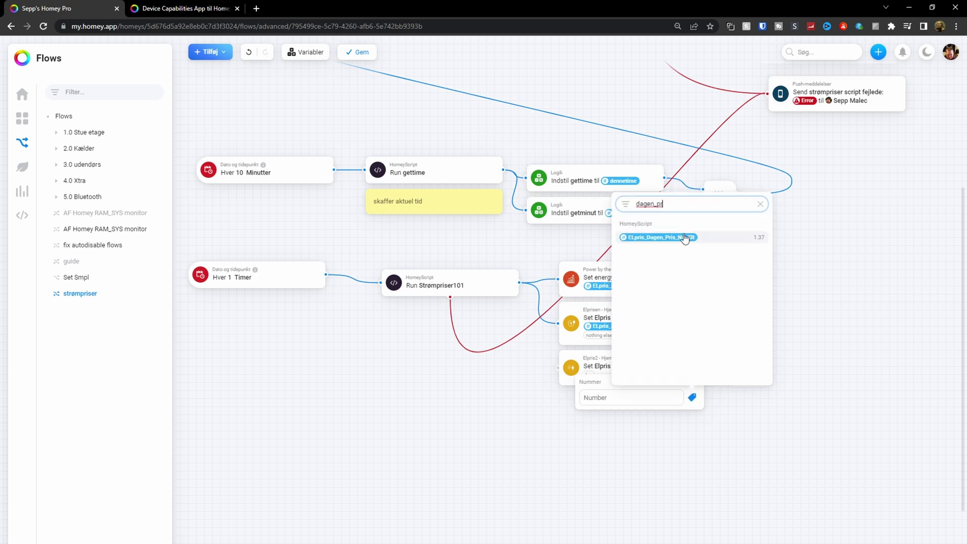
left_click(685, 239)
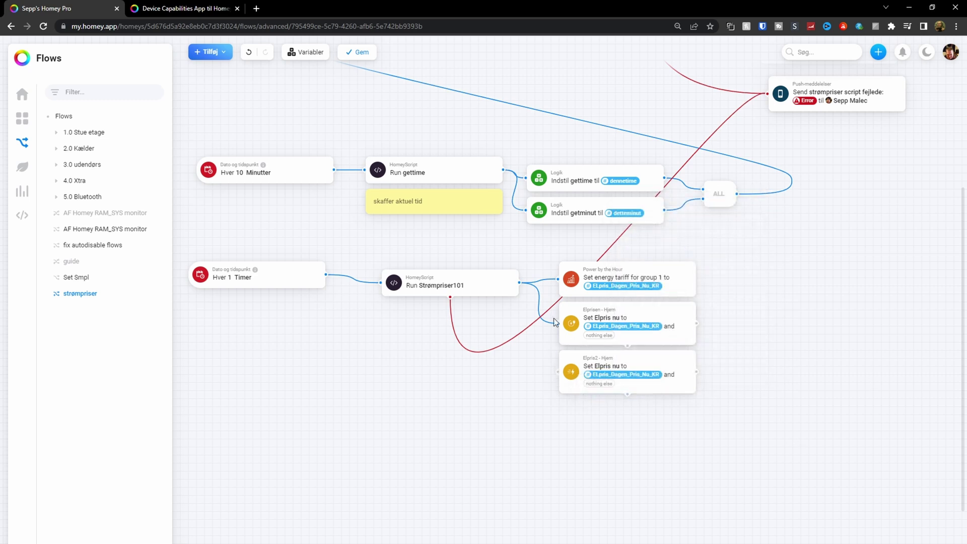
Connect the hourly Run Strømpriser101 card to the Elpris2 card and test the flow from the script card.
left_click_drag(538, 359, 558, 371)
right_click(478, 279)
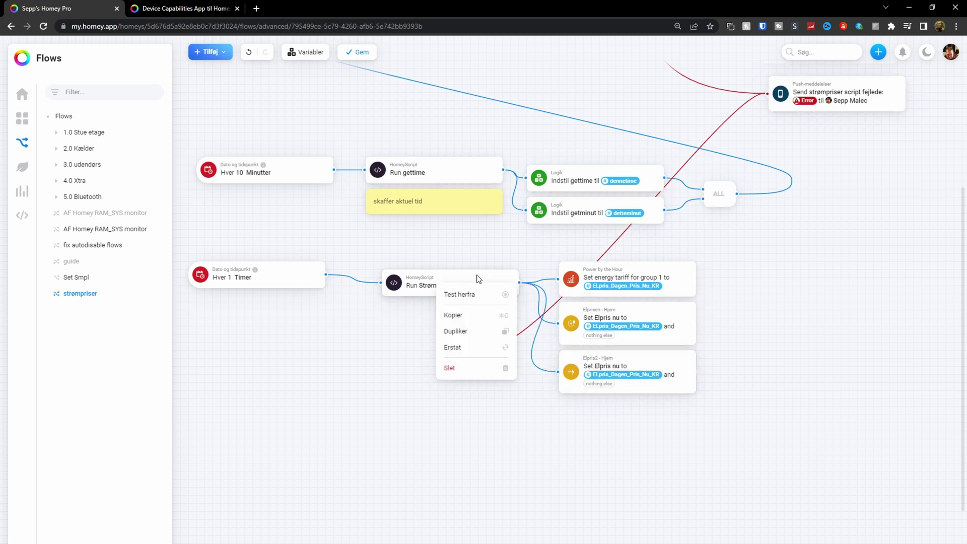
left_click(465, 294)
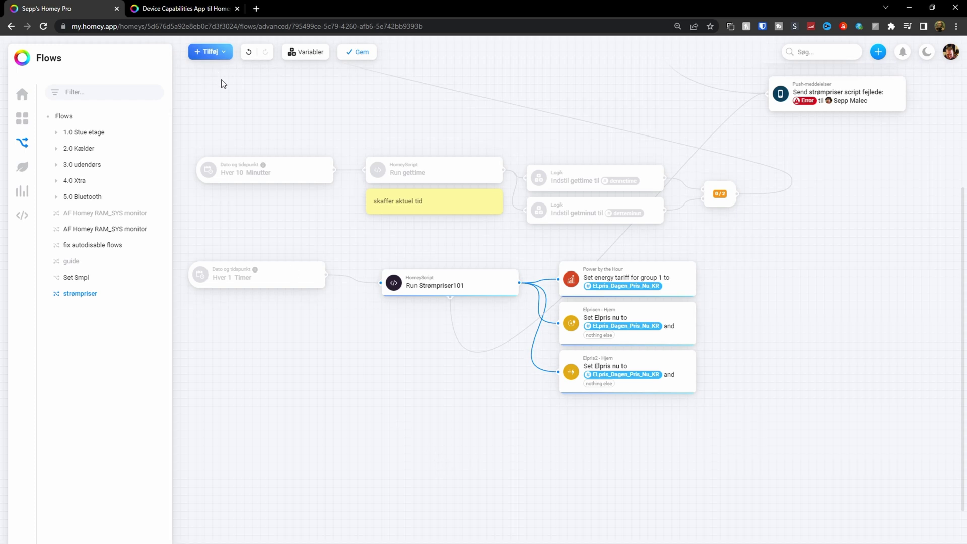
Load my.homey.app in the second browser tab and check the Elpris2 value on the devices page.
left_click(181, 8)
left_click(192, 26)
type("my.homey.app")
key("Return")
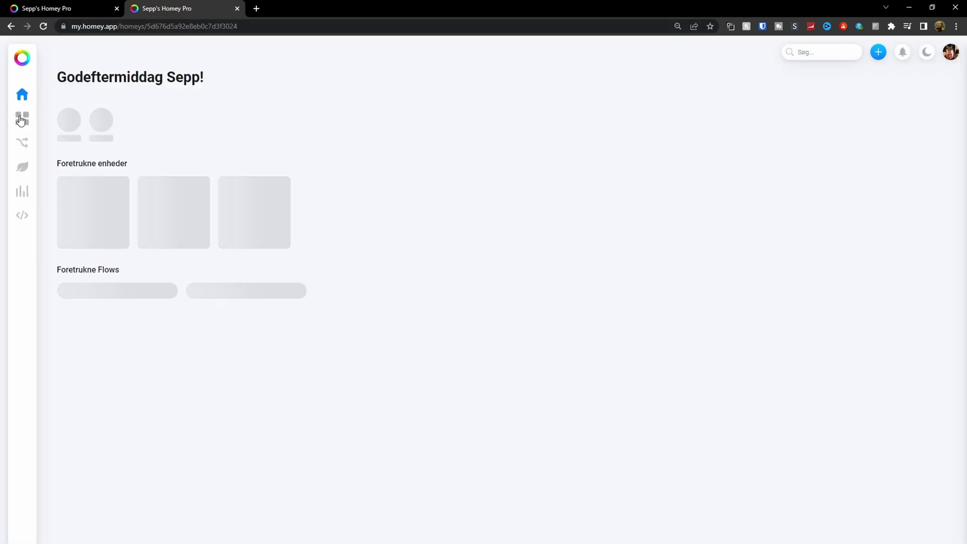
left_click(22, 118)
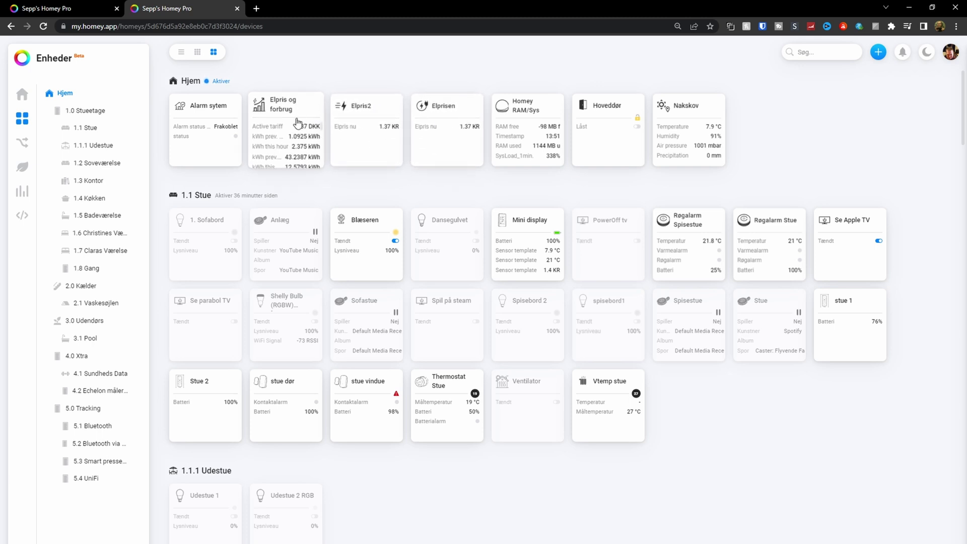
Close the extra browser tab and create a new Advanced Flow.
key("ctrl+w")
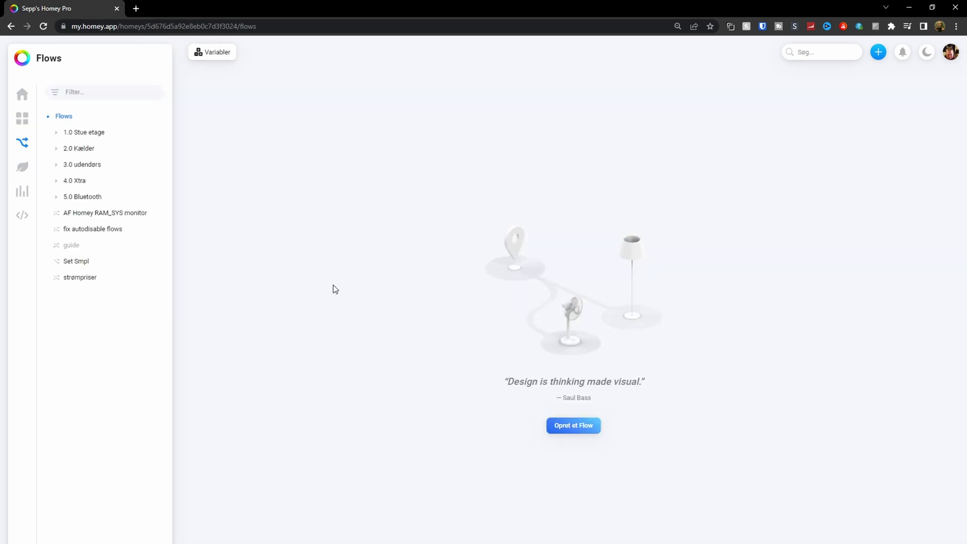
left_click(576, 427)
left_click(578, 358)
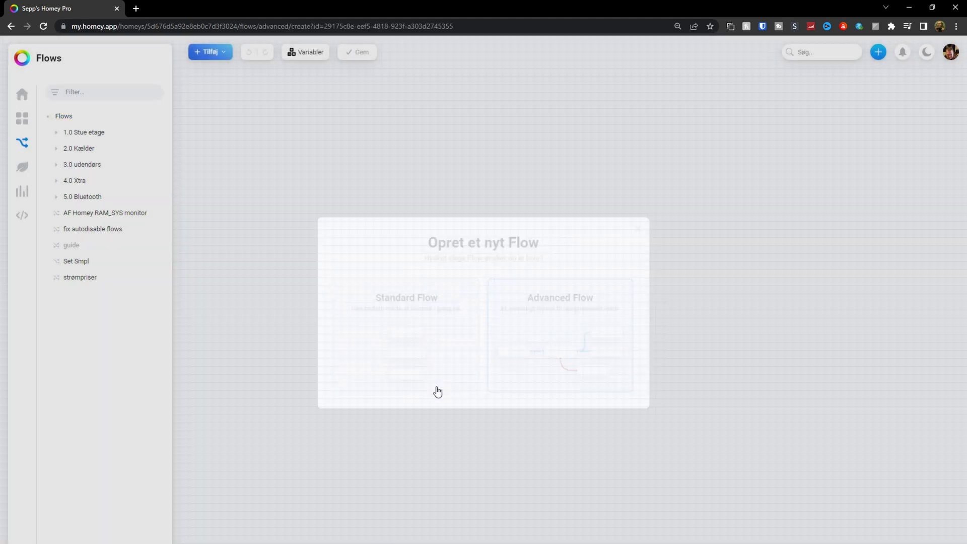
Look through the When (Når) cards available for the Elprisen device in the new flow.
right_click(308, 184)
mouse_move(309, 203)
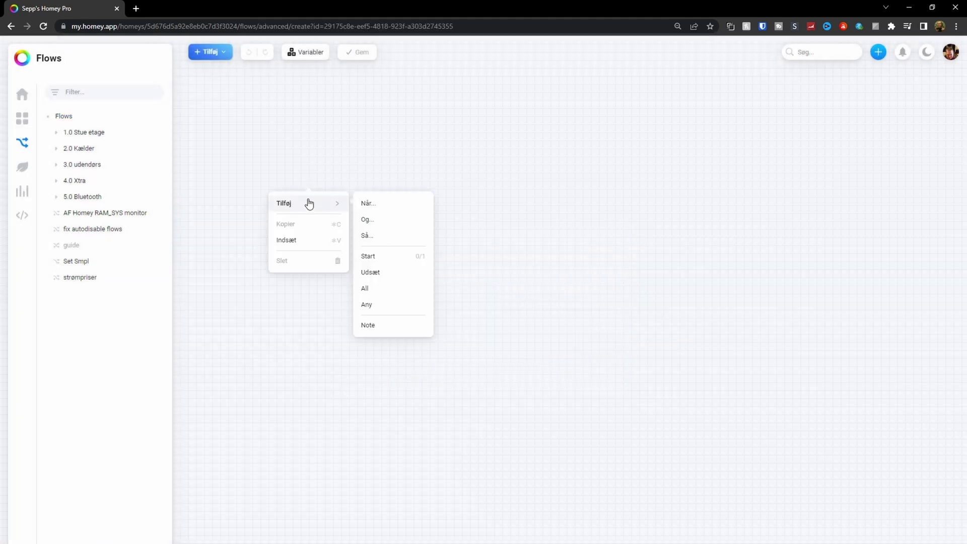
left_click(369, 205)
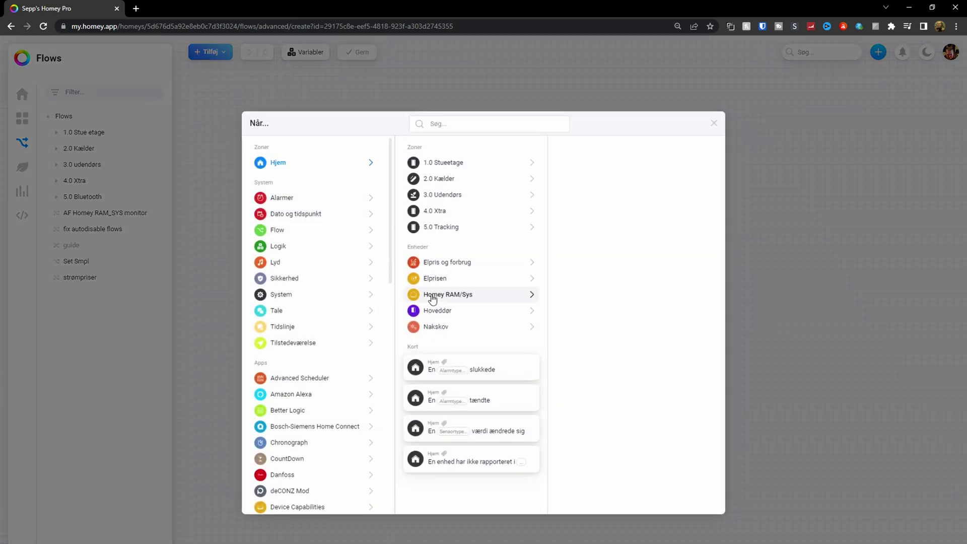
left_click(466, 280)
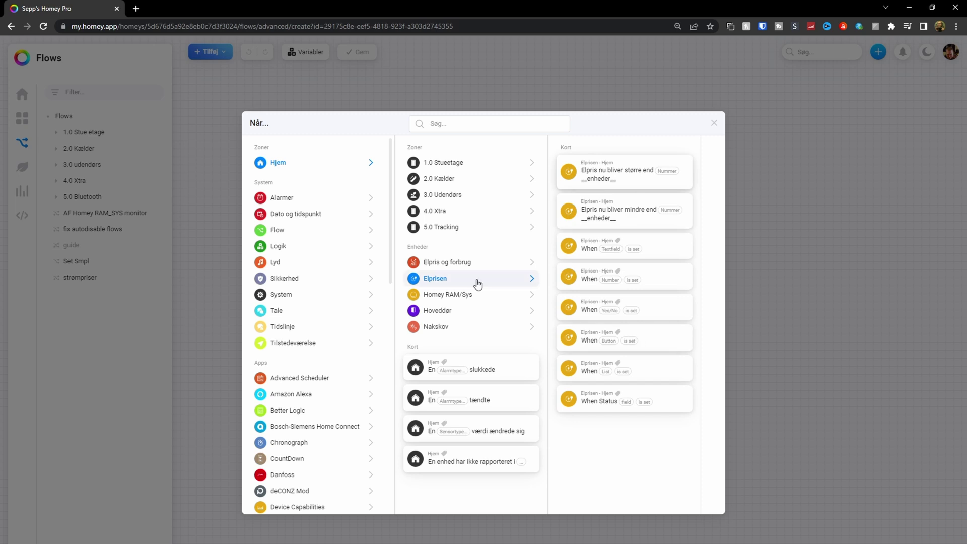
key("Escape")
Look through the Then (Så) cards available for the Elprisen device.
right_click(383, 184)
mouse_move(400, 198)
left_click(466, 229)
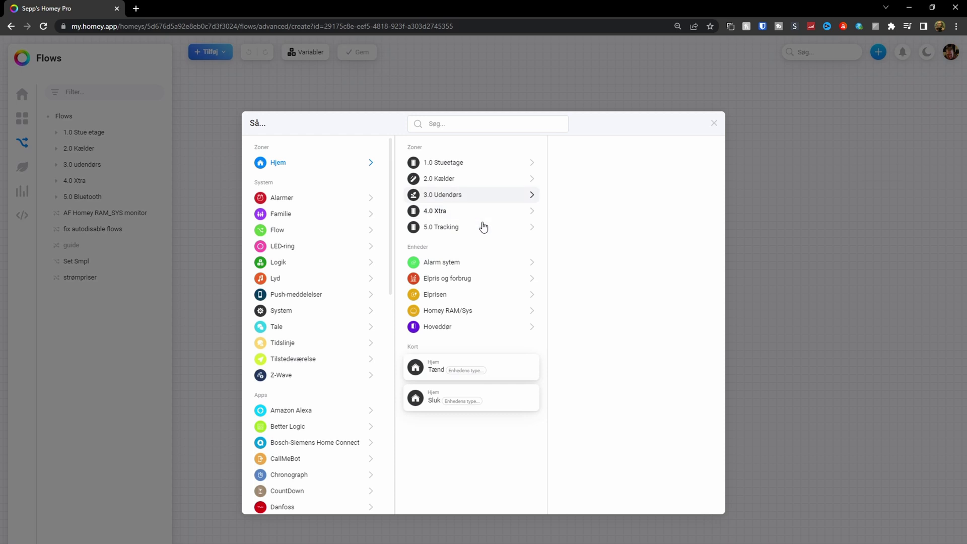
left_click(468, 295)
scroll(635, 232, "down", 5)
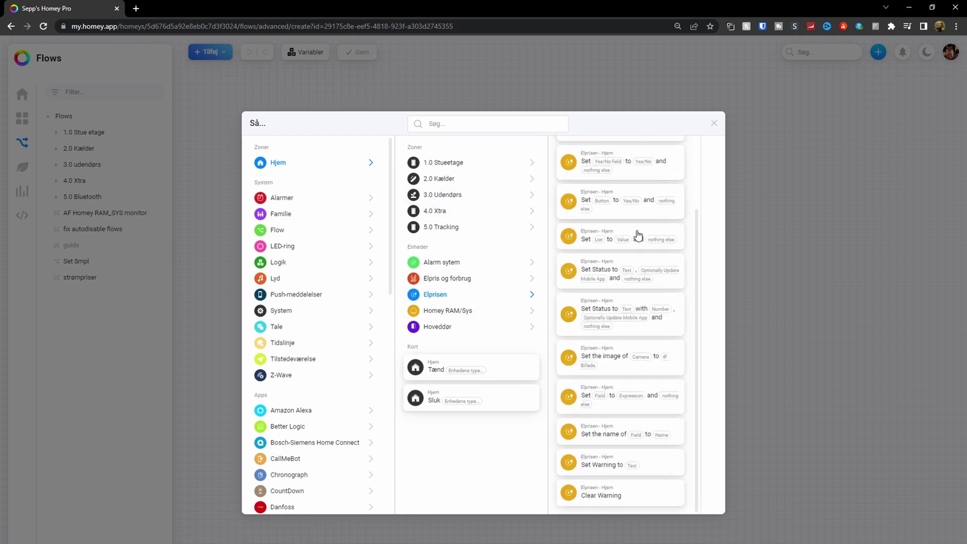
left_click(766, 182)
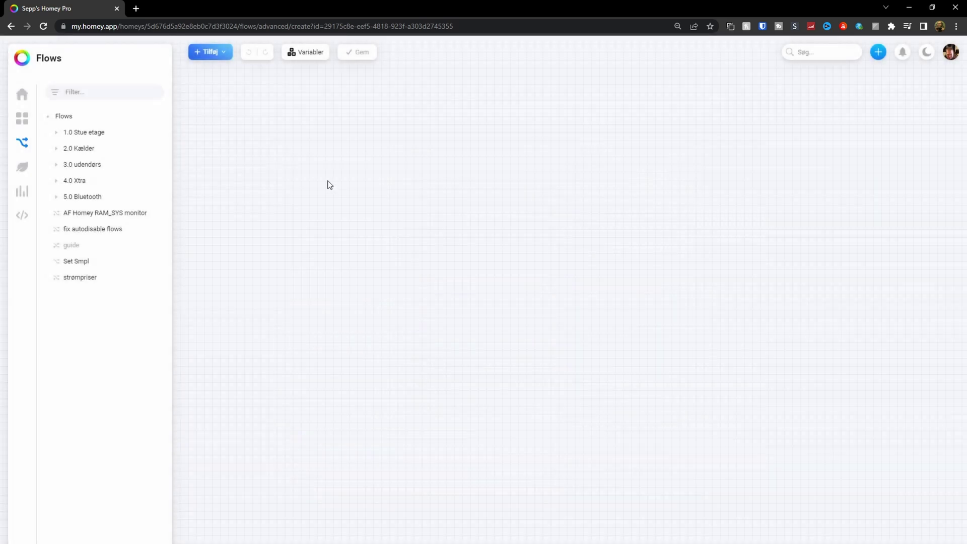
Add a Then (Så) card that sends a push notification with a message to a user.
right_click(297, 171)
mouse_move(297, 194)
left_click(369, 224)
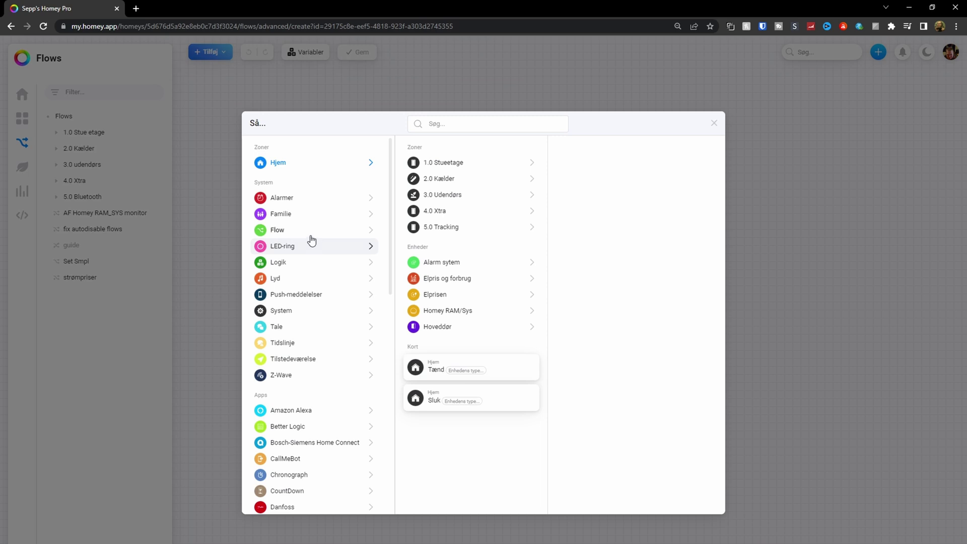
left_click(297, 294)
left_click(459, 163)
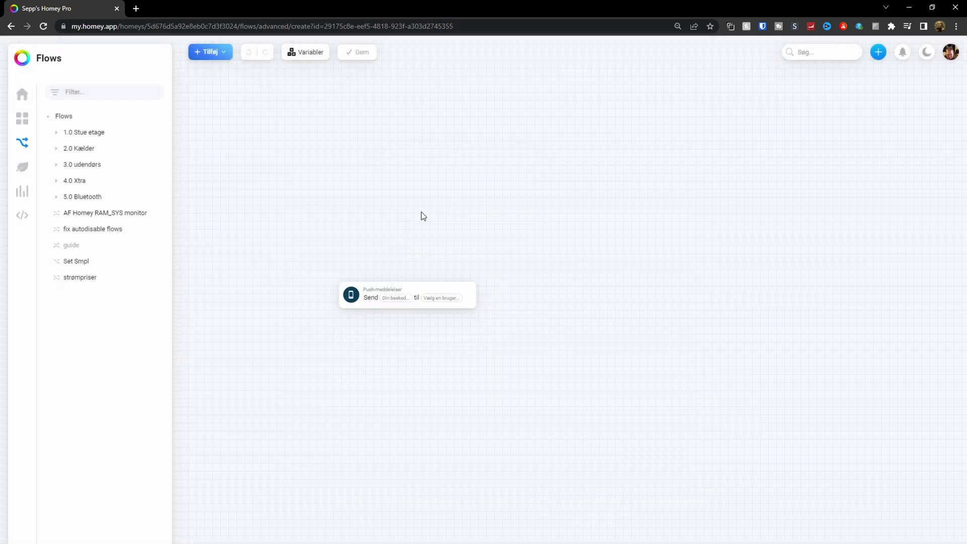
Insert the Elprisen device's "Elpris nu" tag into the push notification message, filtering the tags by "elpr".
left_click(423, 229)
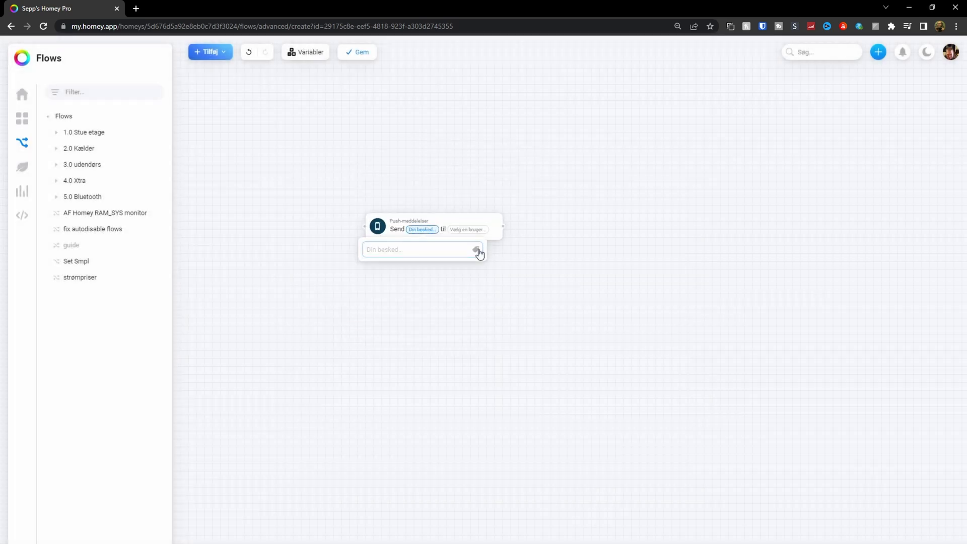
left_click(475, 248)
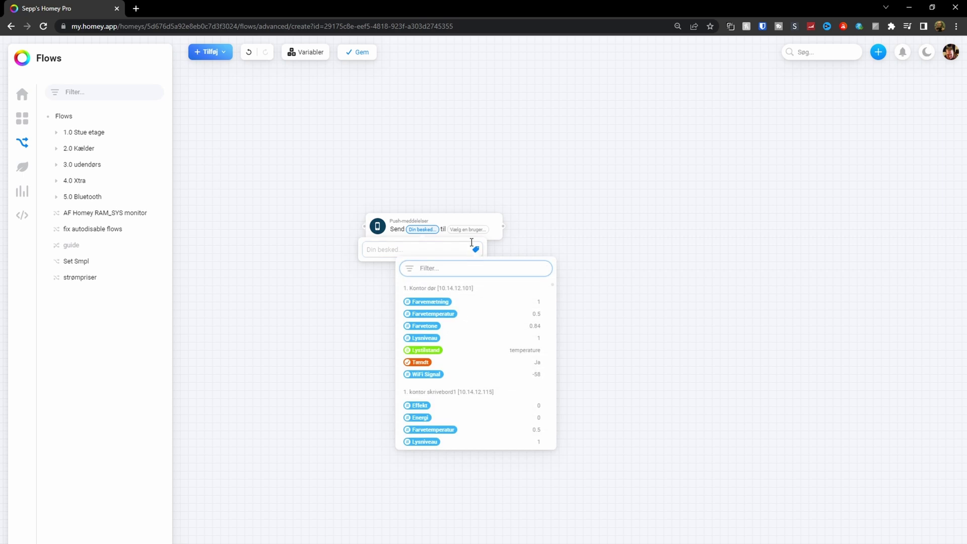
type("elpr")
scroll(473, 306, "down", 5)
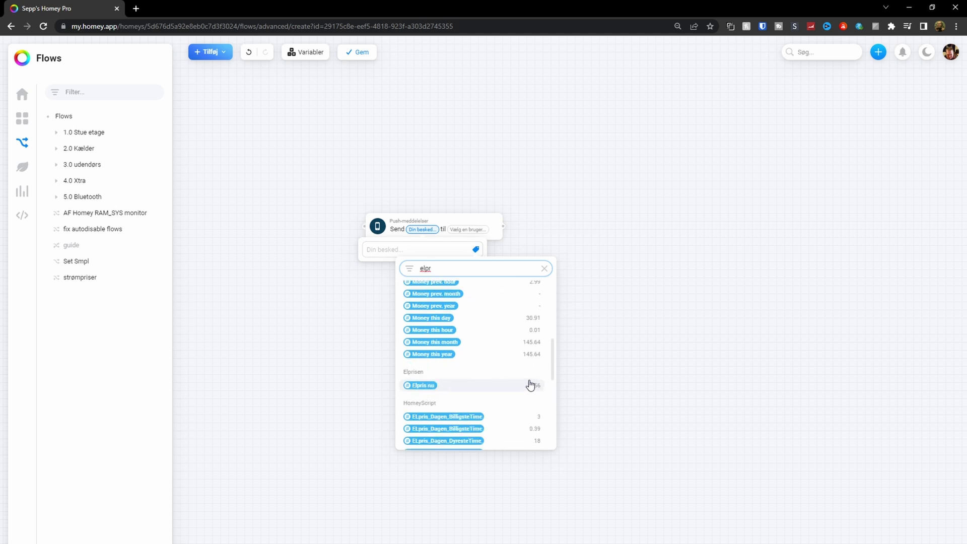
left_click(421, 385)
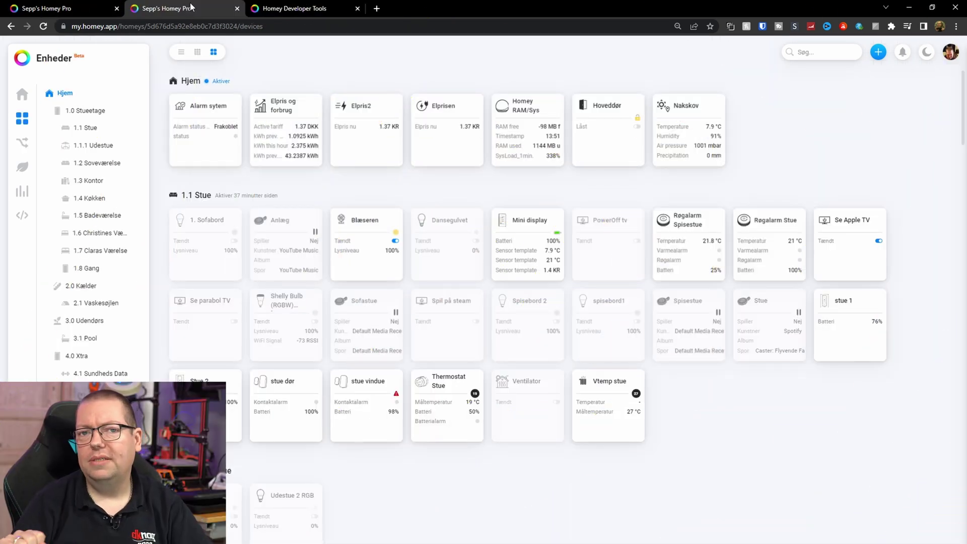
In Homey Developer Tools, open the Device Capabilities app settings with the simulator set to iPhone X (1125x2436).
left_click(308, 5)
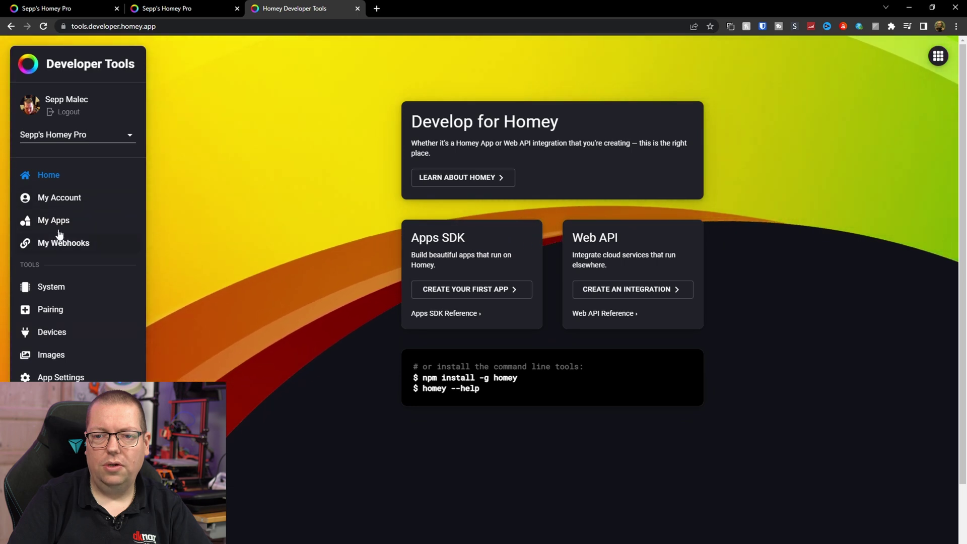
left_click(60, 377)
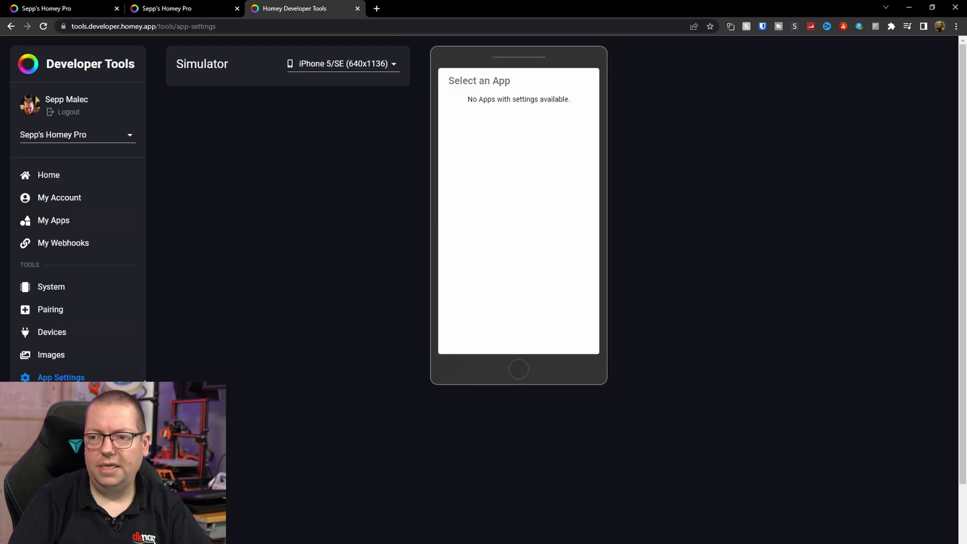
left_click(367, 64)
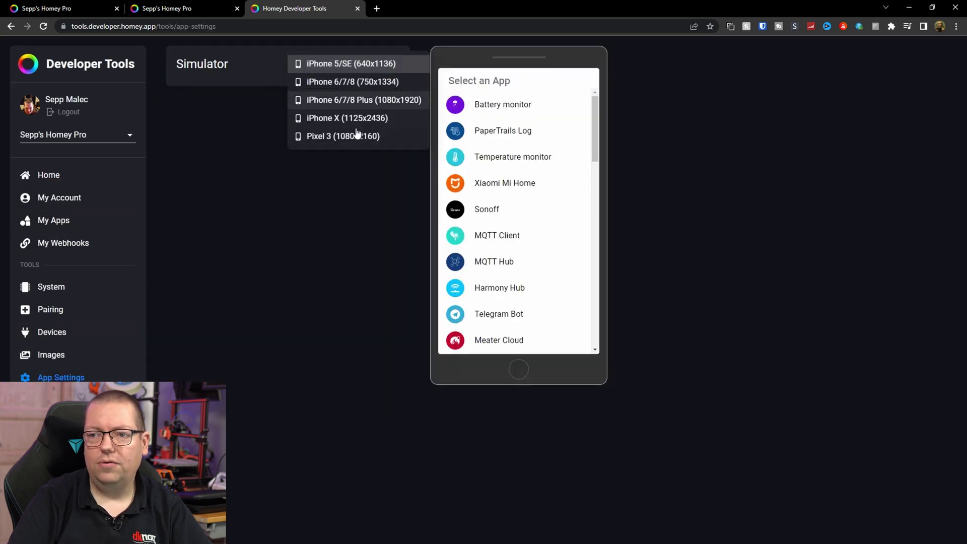
left_click(357, 119)
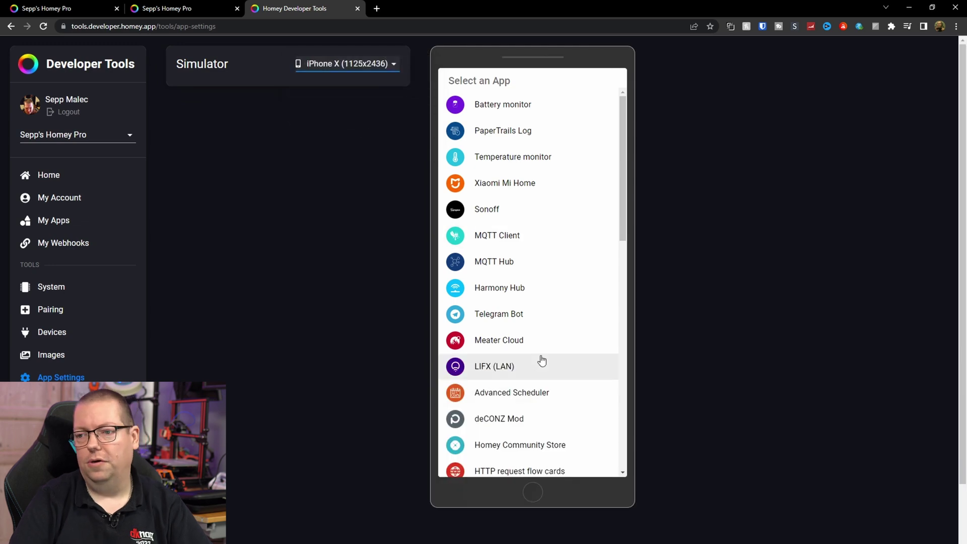
scroll(519, 453, "down", 10)
left_click(517, 465)
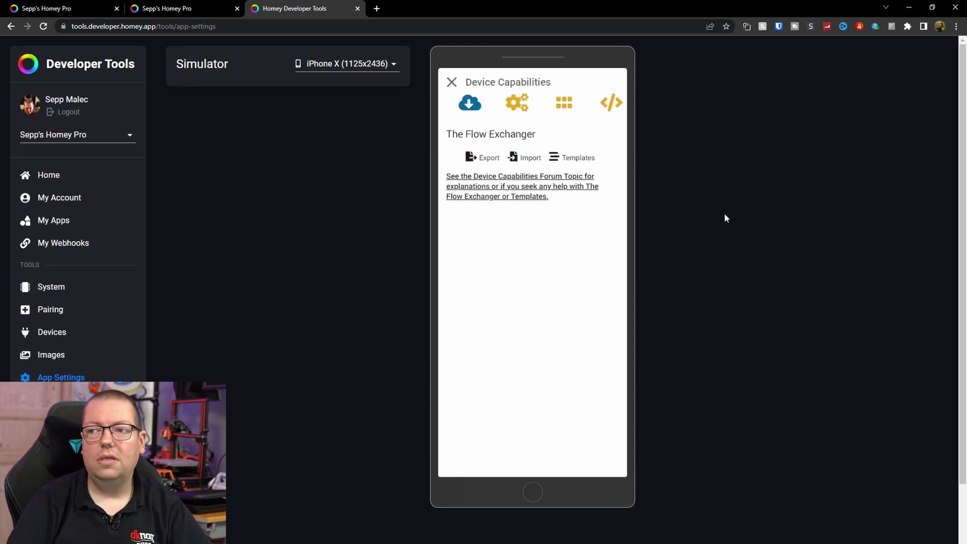
Review the virtual devices' icon settings, compare them with the device overview, and view the default icons offered for Elpris2.
left_click(518, 108)
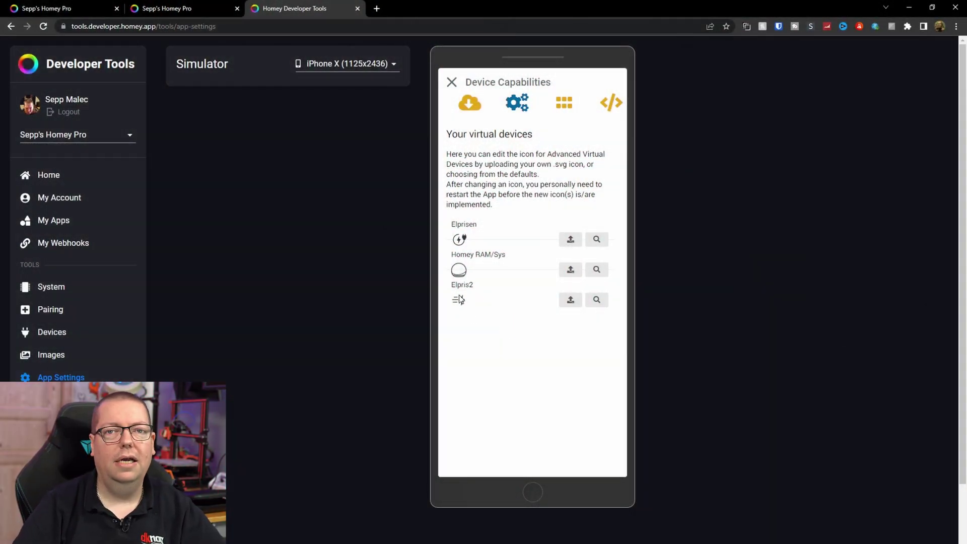
left_click(192, 7)
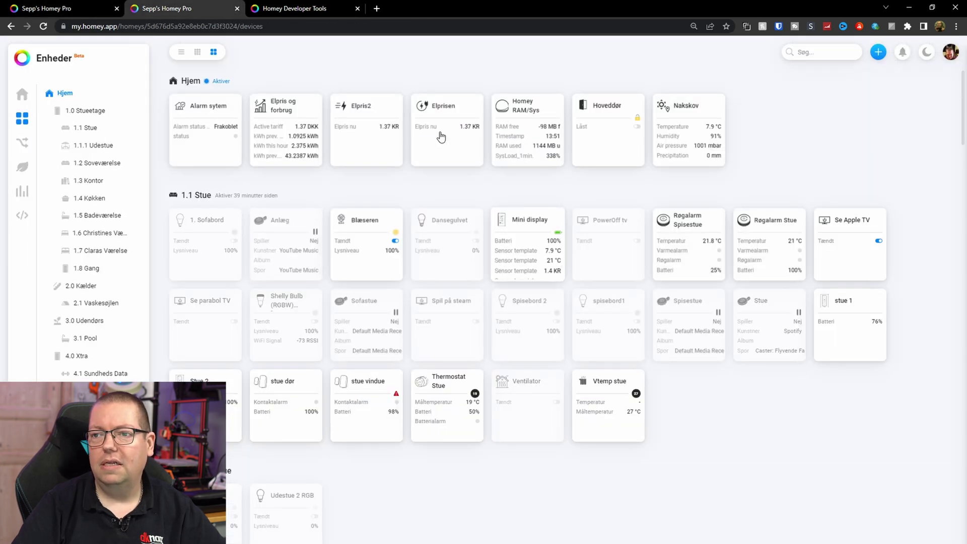
left_click(312, 8)
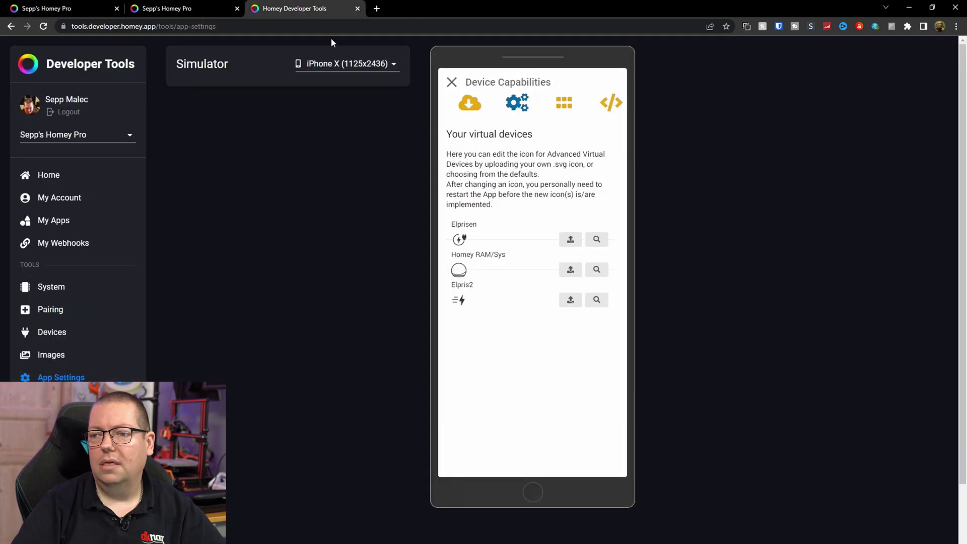
left_click(596, 301)
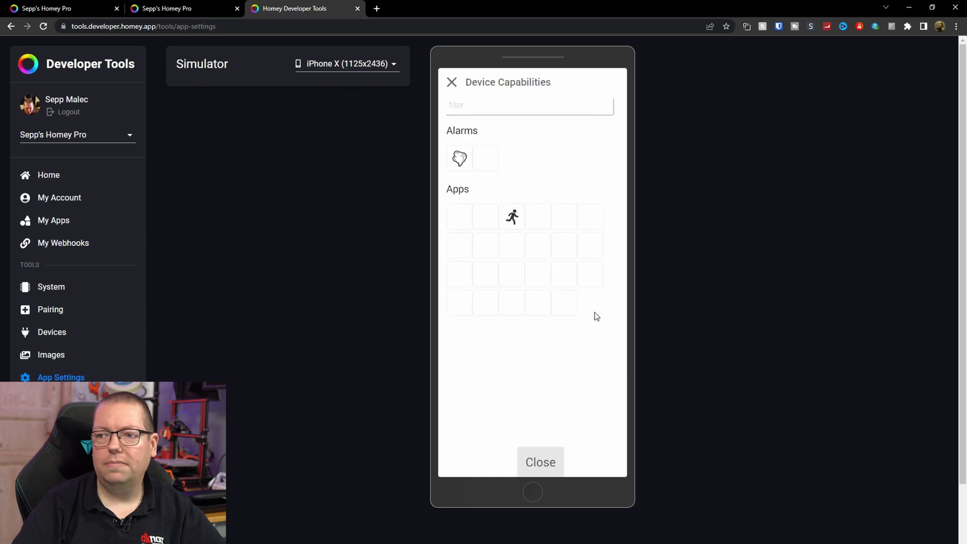
left_click(553, 468)
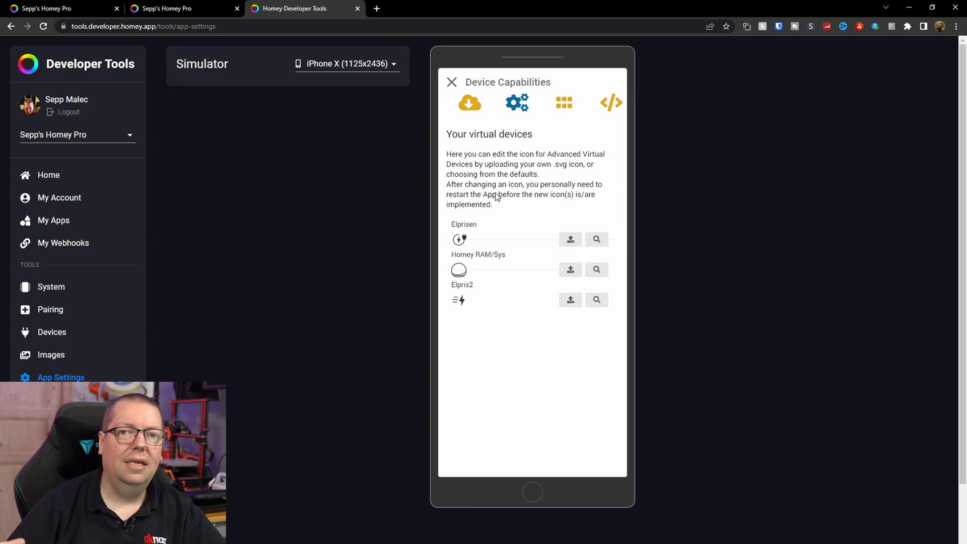
Look through the custom device and capability icons in Device Capabilities.
left_click(563, 104)
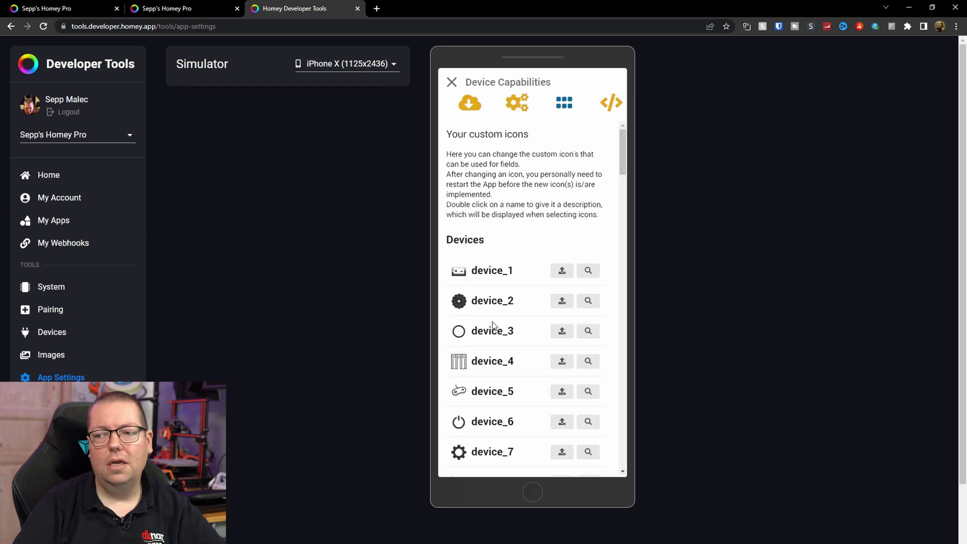
scroll(492, 323, "down", 17)
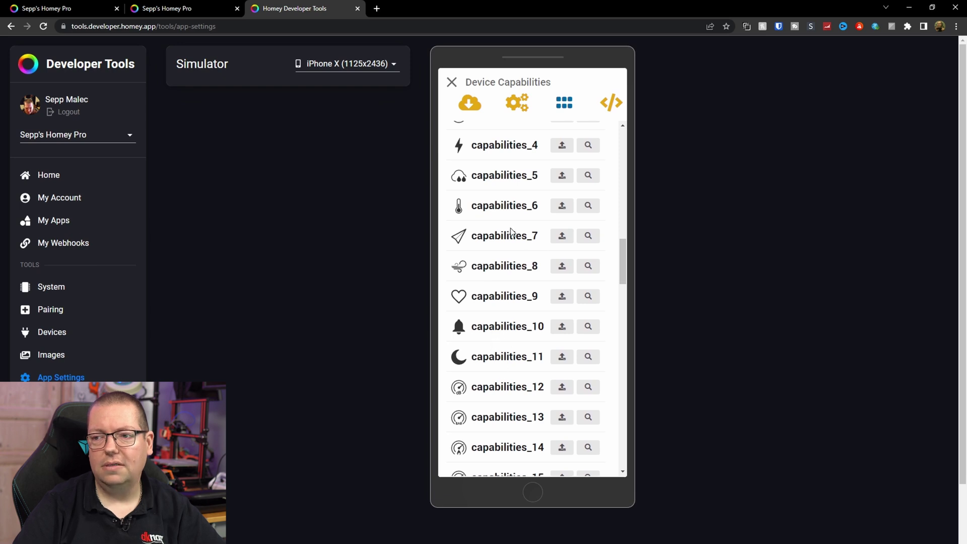
scroll(506, 222, "up", 1)
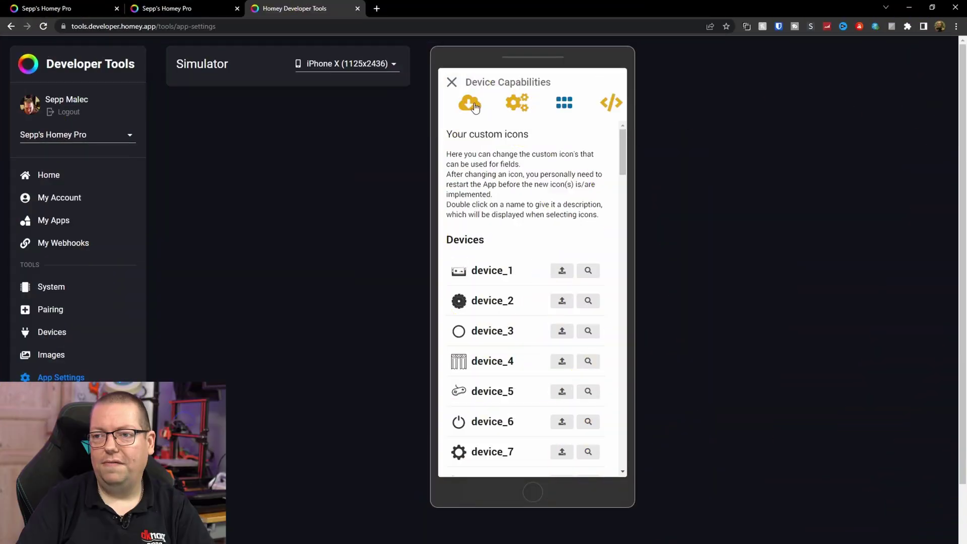
Create a minified, compressed exchanger file from the "pool On-Off" flow in The Flow Exchanger.
left_click(471, 105)
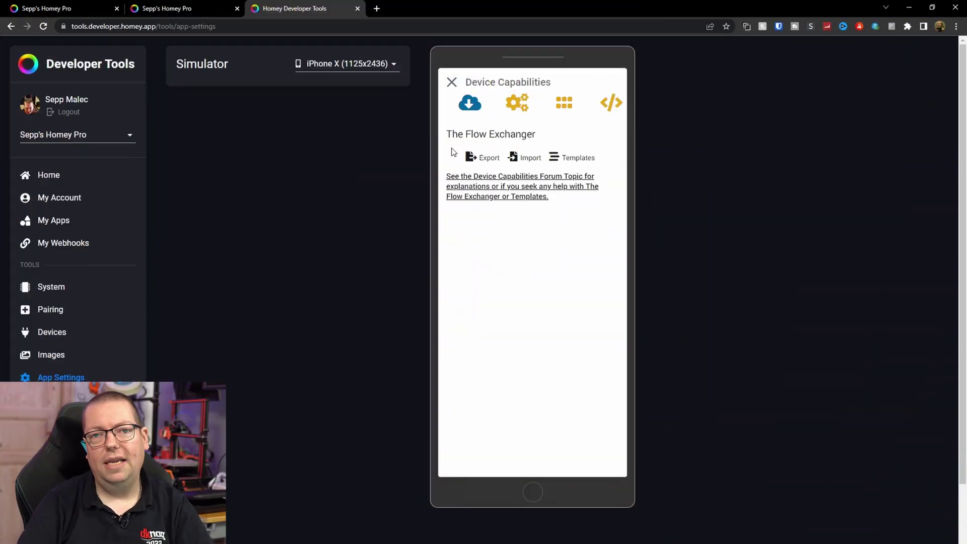
left_click(484, 159)
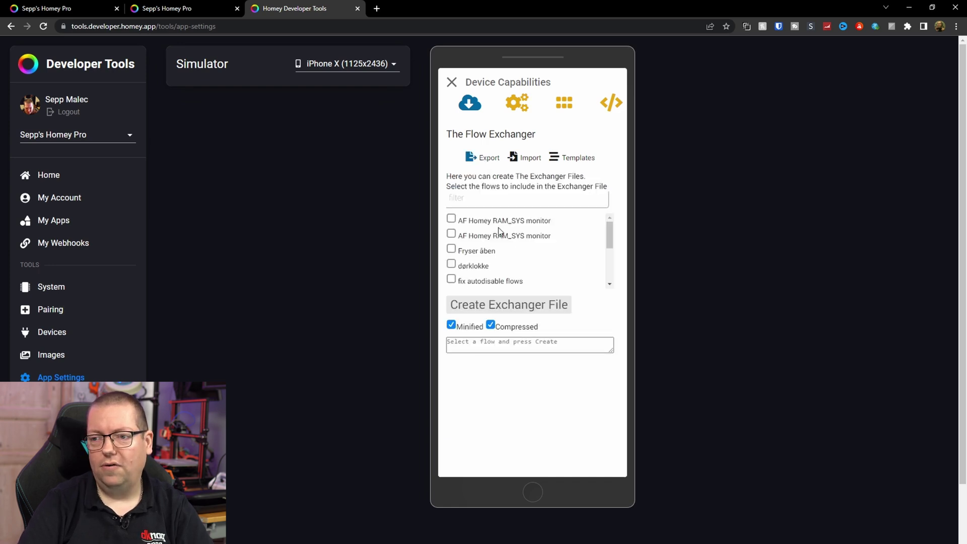
scroll(496, 242, "down", 5)
scroll(496, 242, "down", 1)
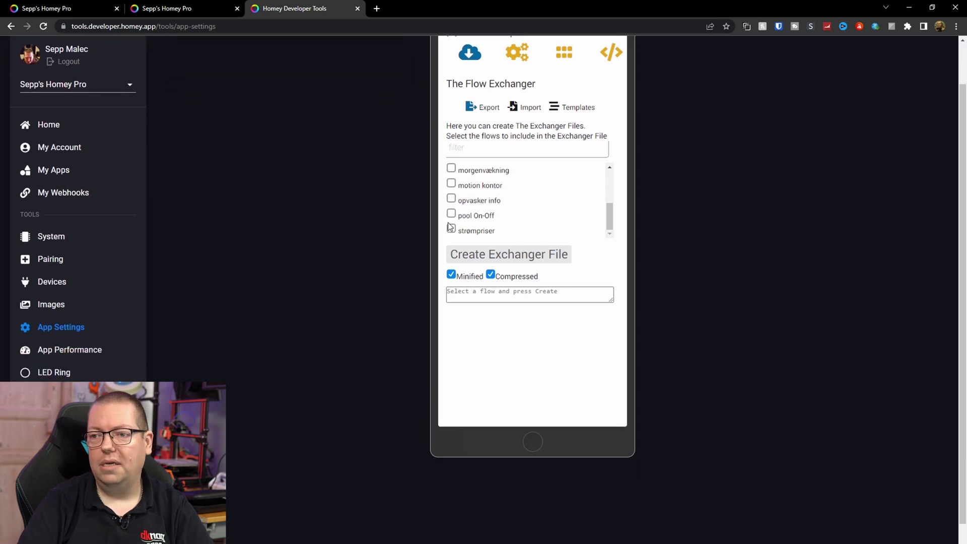
left_click(540, 258)
left_click(496, 310)
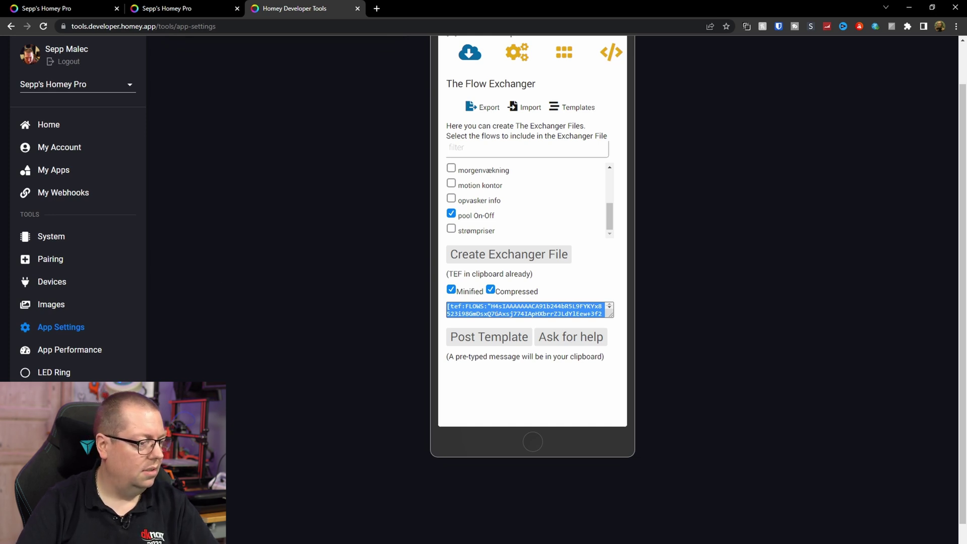
Switch to Notepad, paste the exported exchanger text into an untitled document, and minimize its window.
key("alt+Tab")
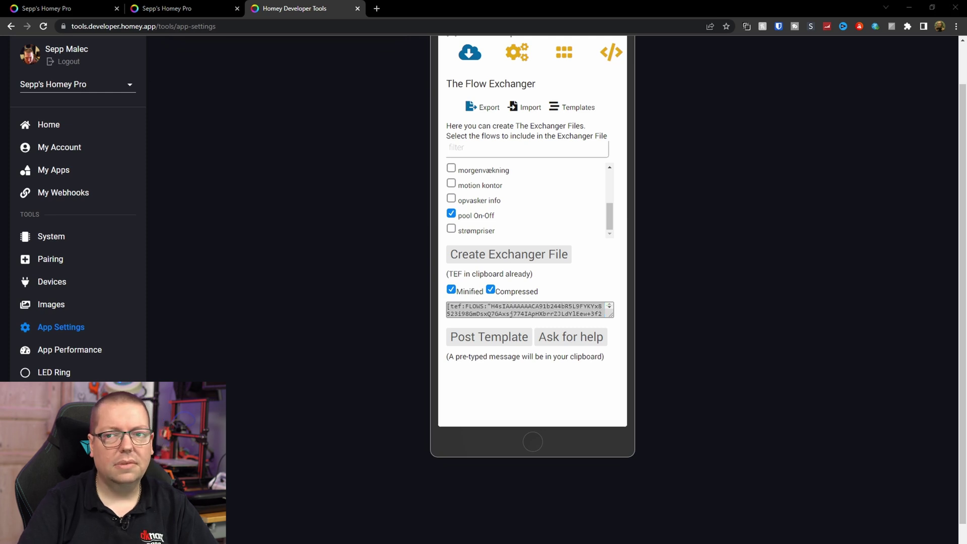
key("ctrl+v")
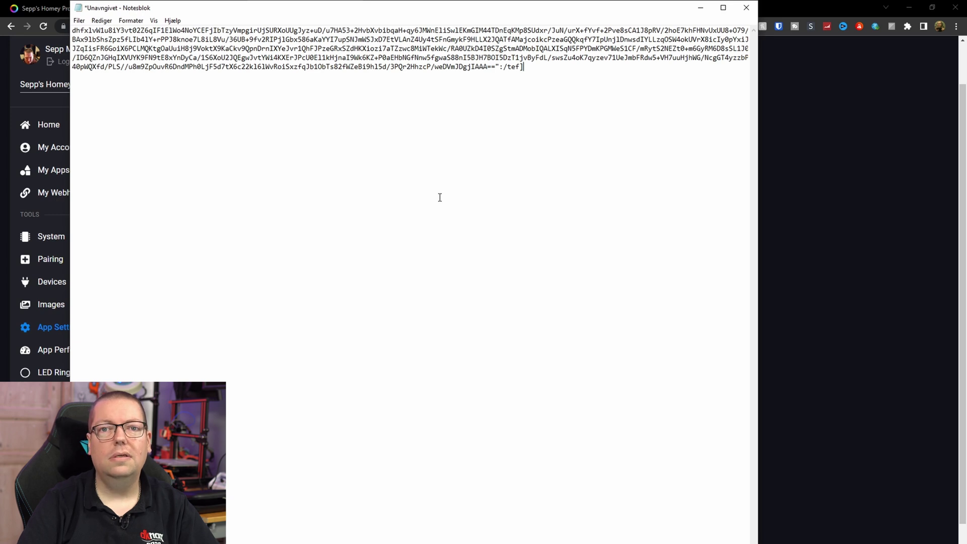
left_click(700, 7)
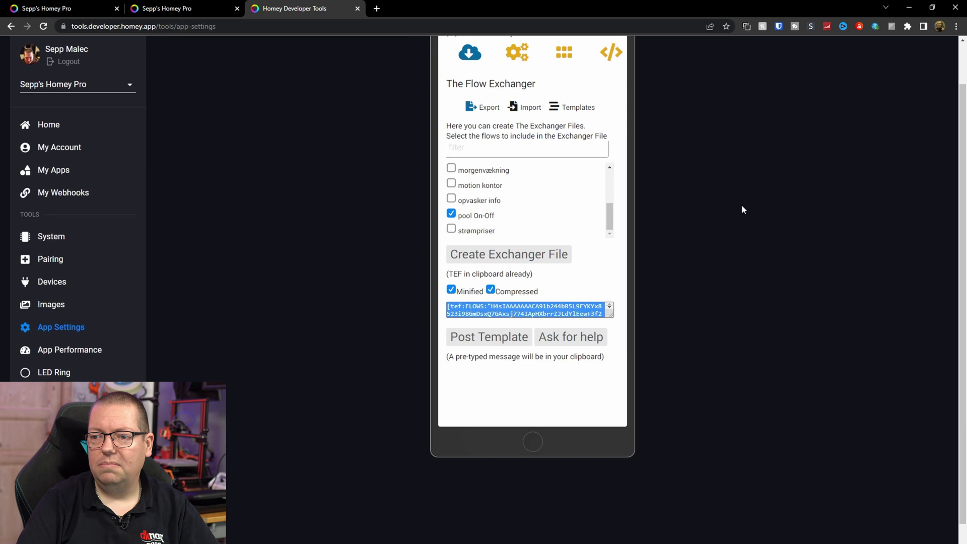
Paste the exchanger text into The Flow Exchanger's import and read the "pool On-Off" flow from it.
scroll(741, 206, "up", 1)
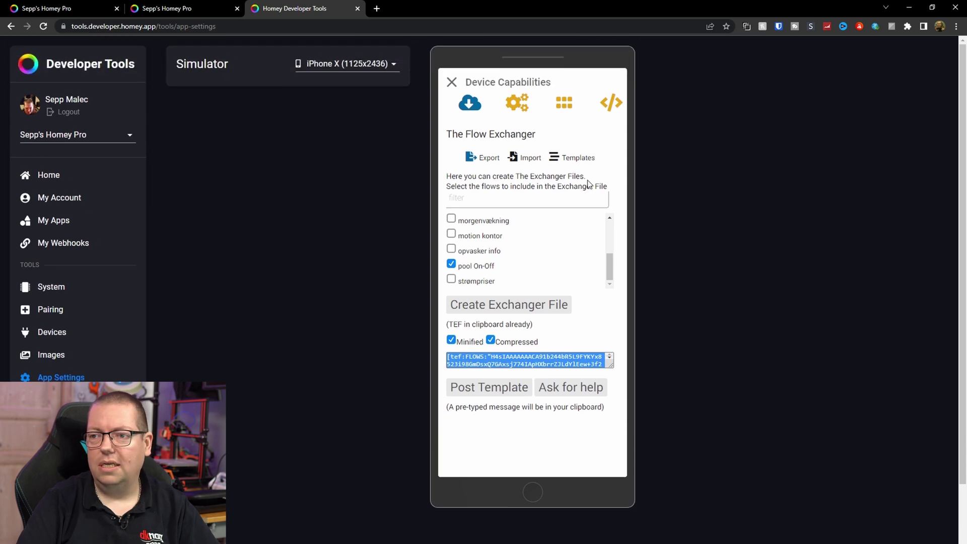
left_click(527, 165)
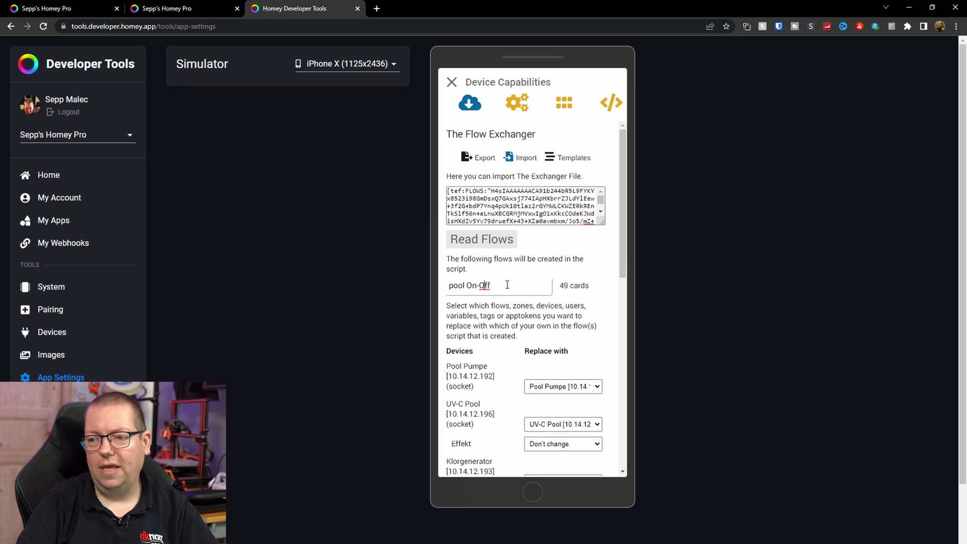
Examine the replacement options for the imported flow's devices, including Pool Pumpe and the "other" type device, keeping the preselected ones.
scroll(503, 280, "down", 3)
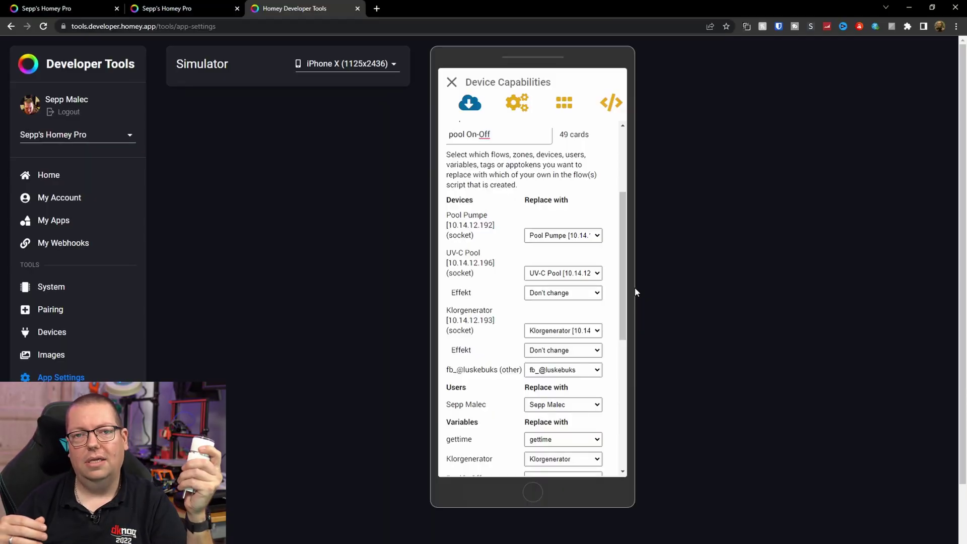
left_click(568, 237)
left_click(567, 239)
left_click(568, 236)
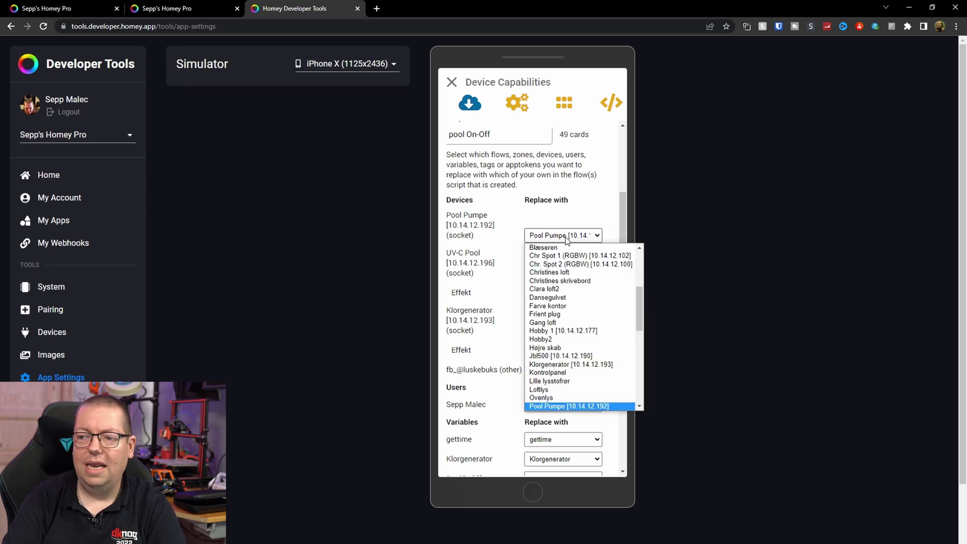
scroll(604, 216, "down", 2)
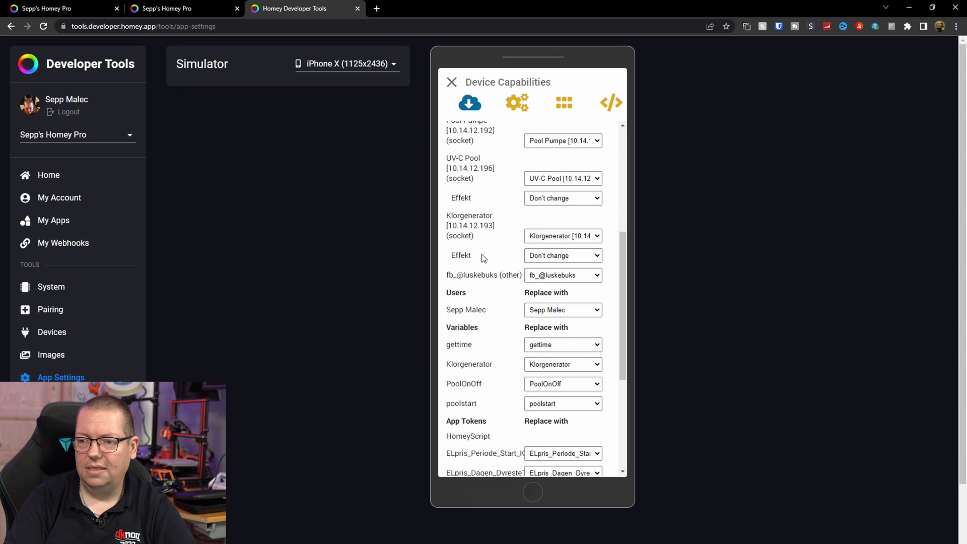
left_click(576, 276)
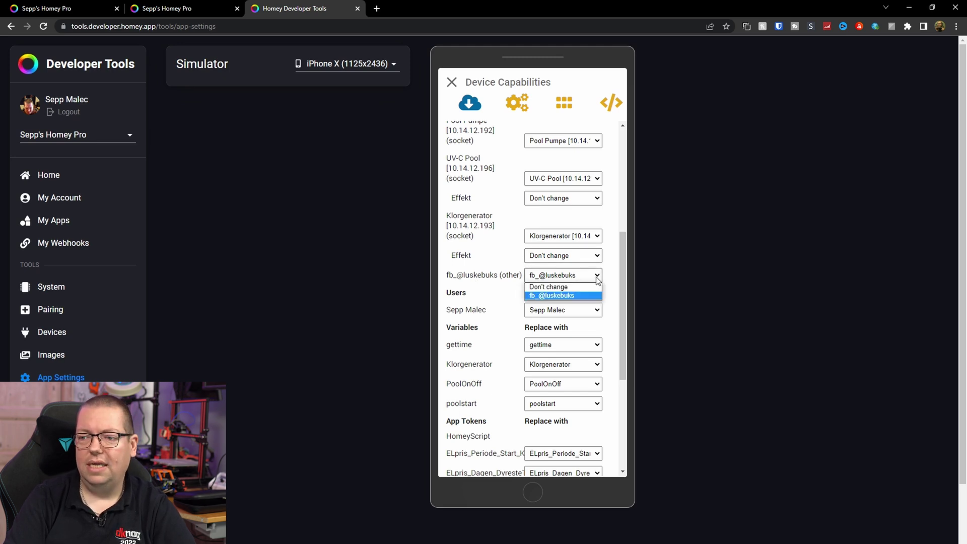
left_click(578, 291)
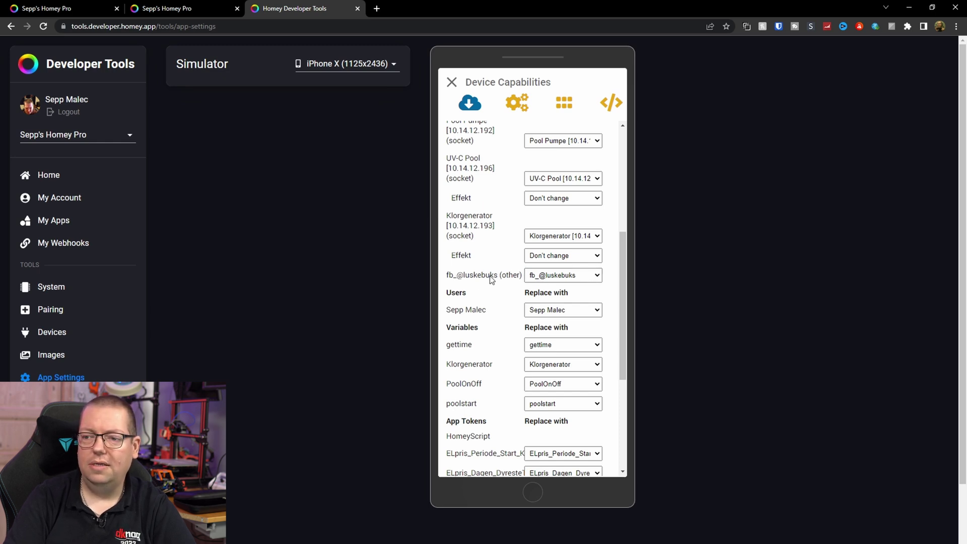
Examine the replacement options for the imported flow's user and its gettime variable without changing the selections.
left_click(571, 311)
left_click(559, 354)
scroll(519, 225, "down", 2)
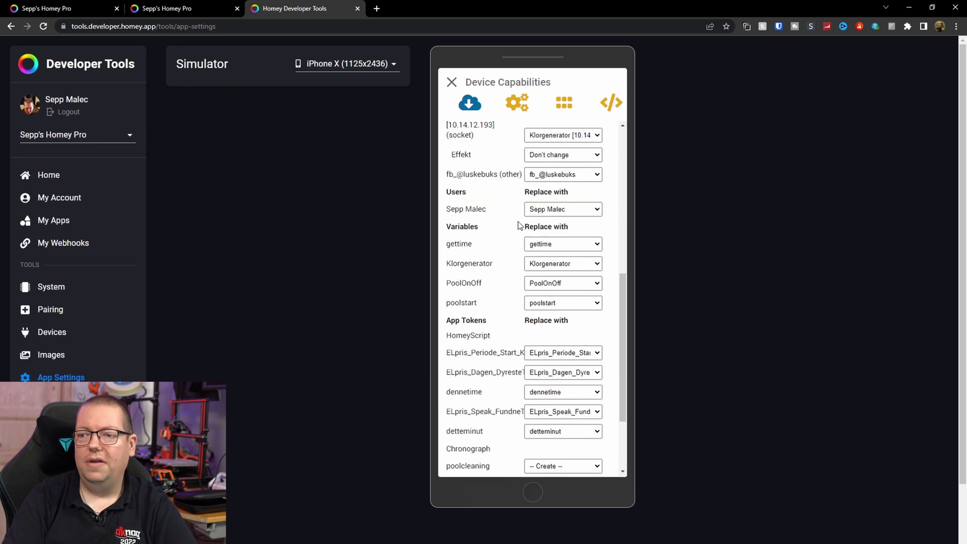
left_click(598, 245)
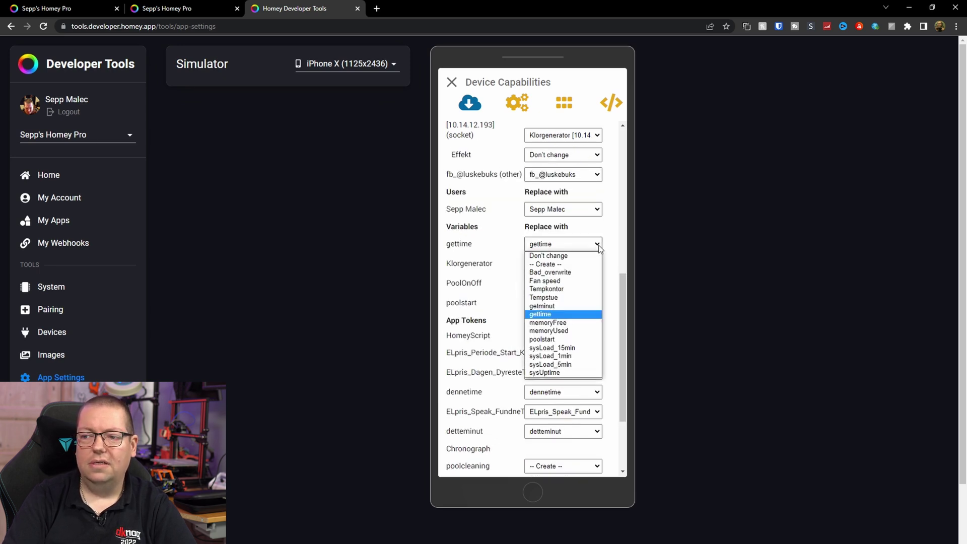
left_click(598, 245)
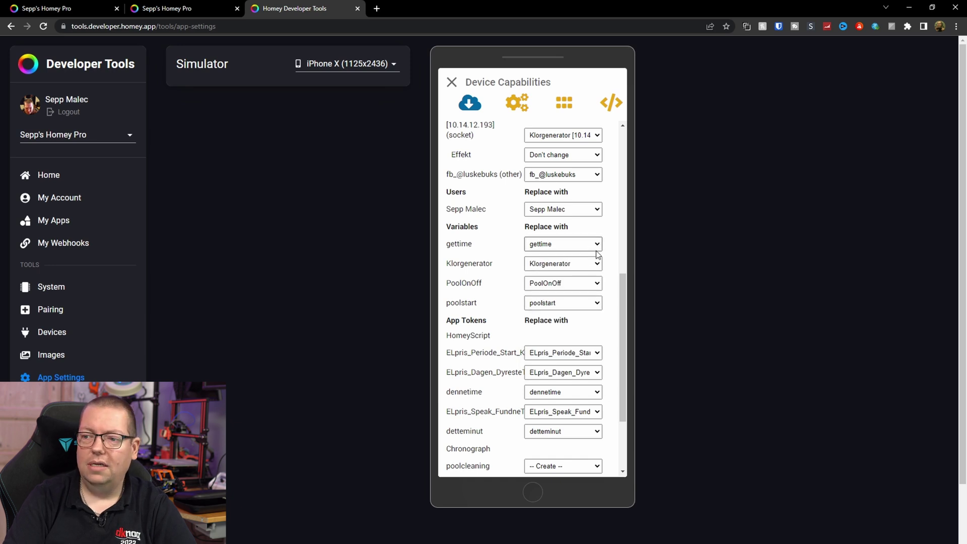
left_click(596, 245)
left_click(491, 246)
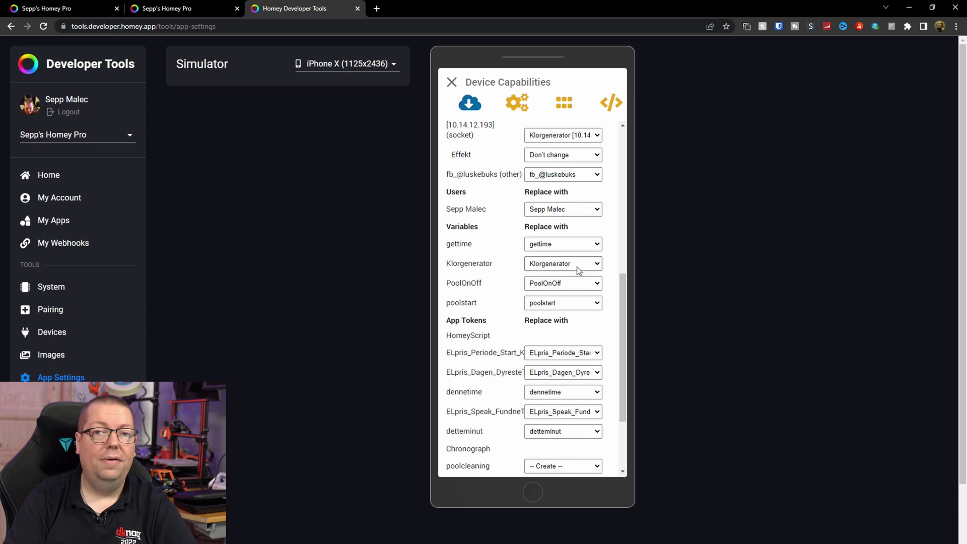
Examine the remaining replacement options for the variables, HomeyScript tokens and the Chronograph poolcleaning timer, keeping the timer set to create.
scroll(576, 267, "down", 1)
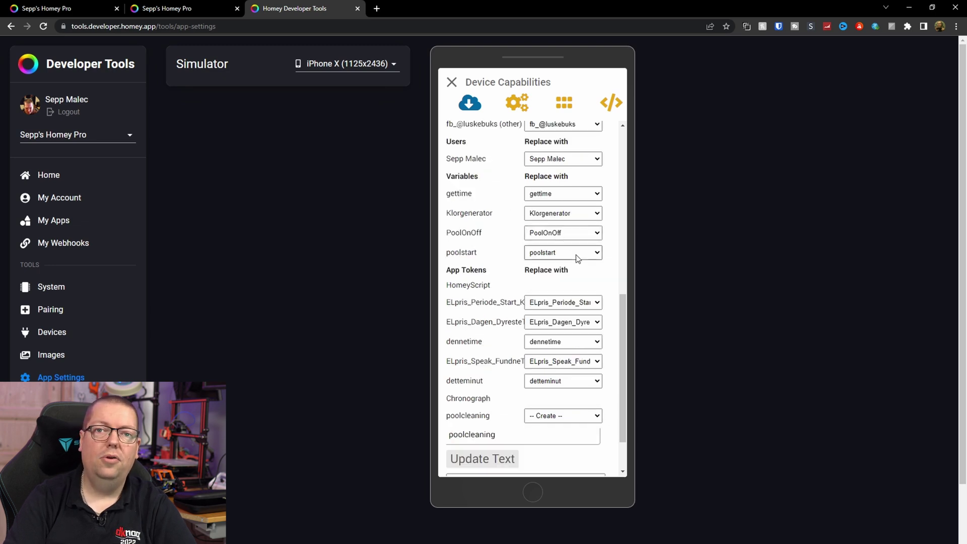
scroll(572, 261, "down", 1)
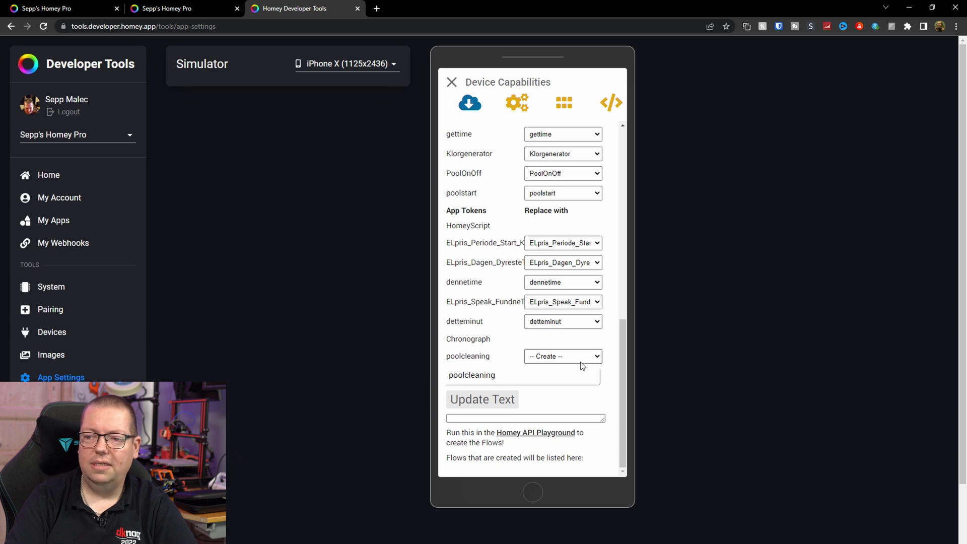
double_click(521, 372)
left_click(522, 374)
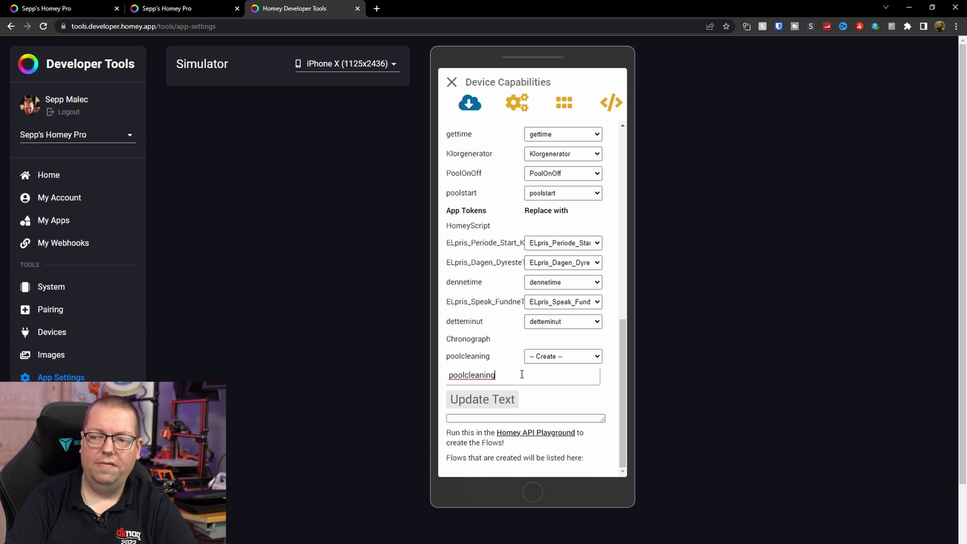
scroll(521, 374, "down", 1)
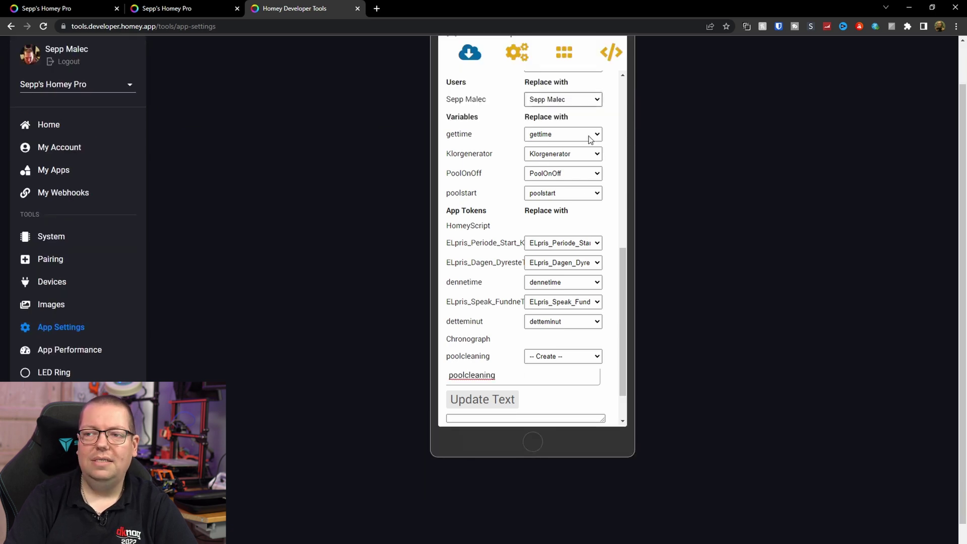
scroll(600, 102, "up", 5)
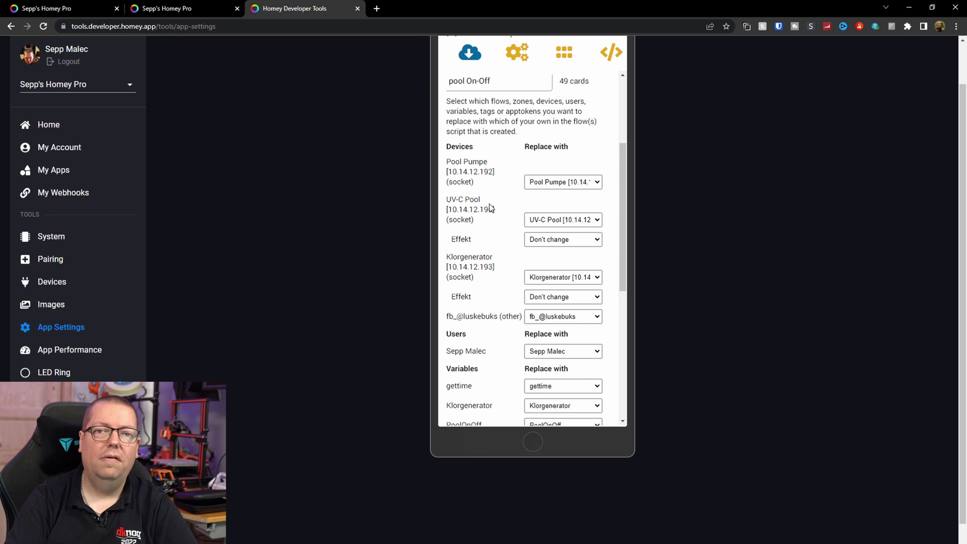
scroll(491, 208, "down", 10)
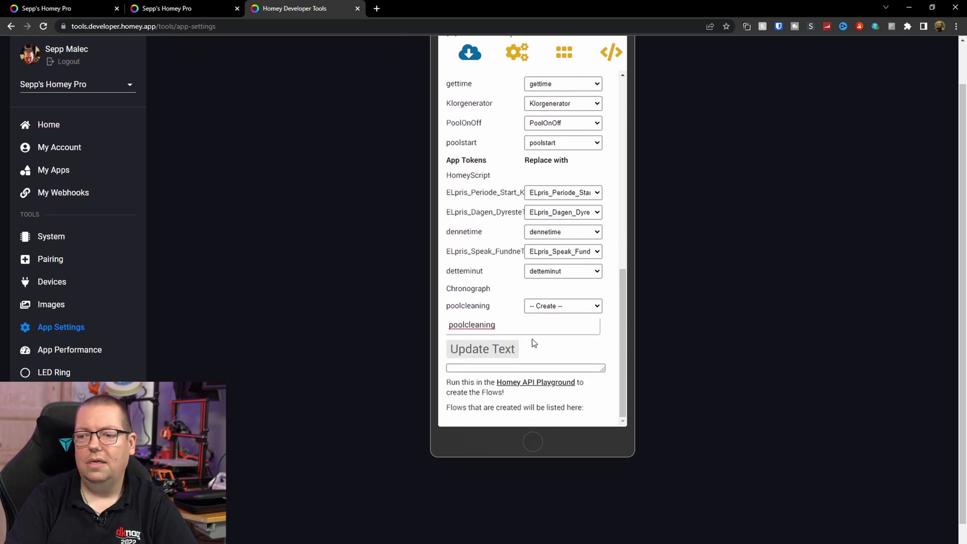
Generate the creation script for the pool On-Off flow with the current replacements and copy all of it.
left_click(500, 283)
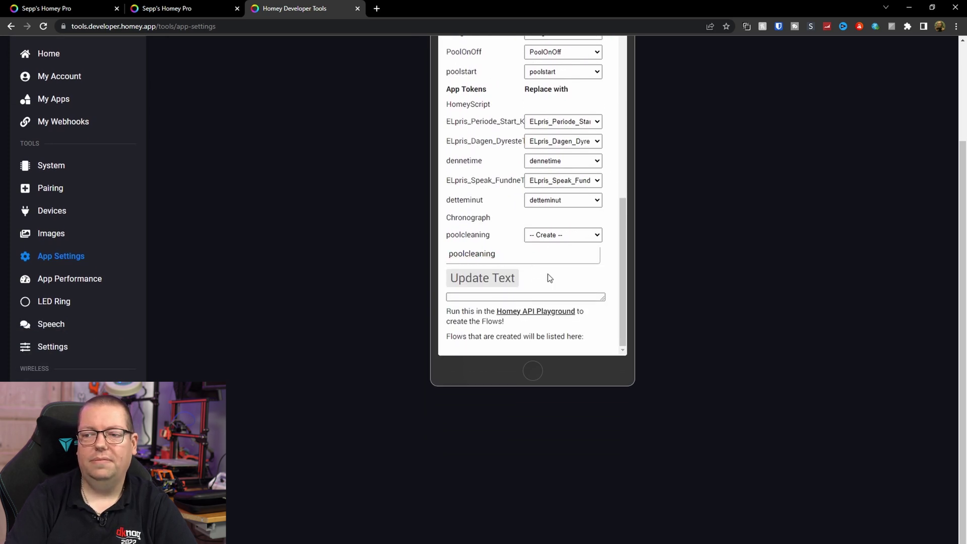
scroll(511, 420, "up", 3)
left_click(507, 422)
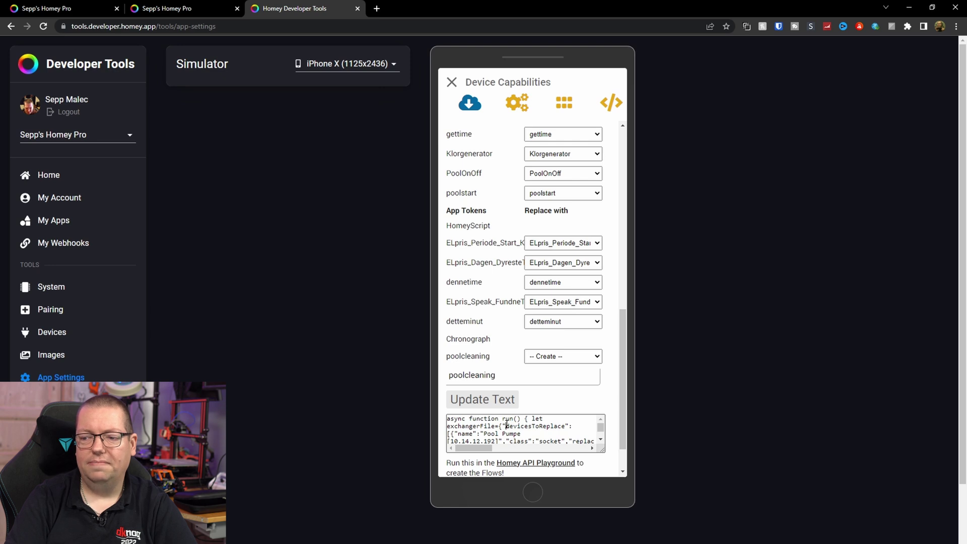
key("ctrl+a")
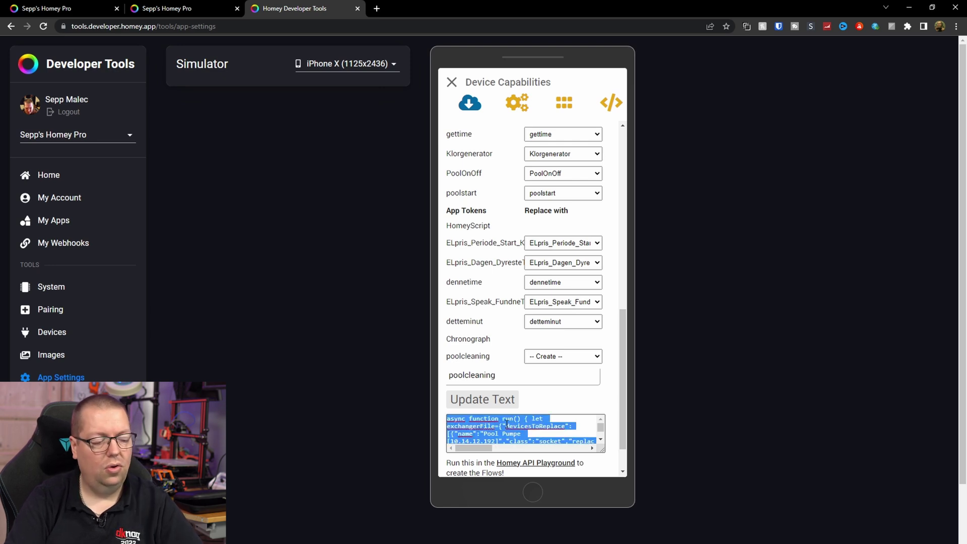
Open the Homey API Playground and replace the sample request code with the copied flow creation script.
left_click(532, 462)
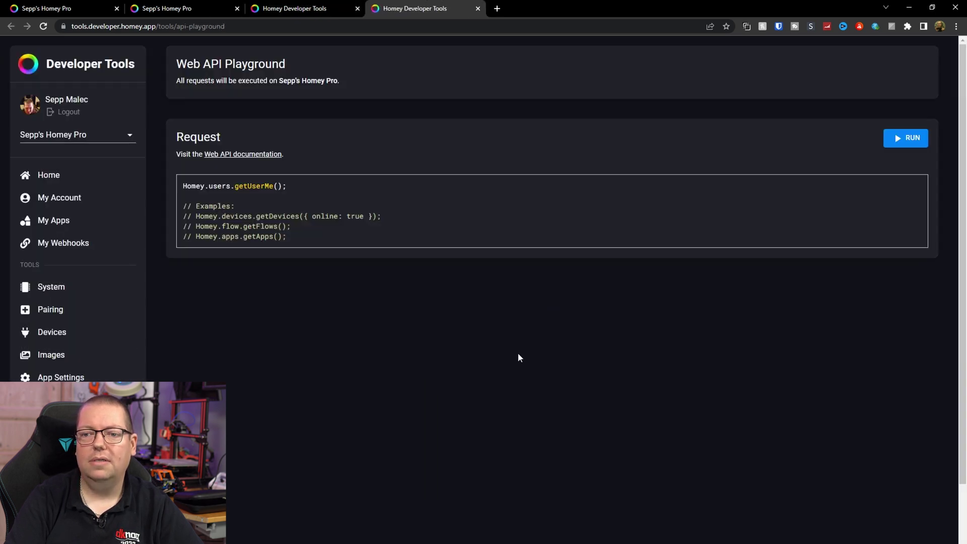
left_click_drag(394, 245, 119, 162)
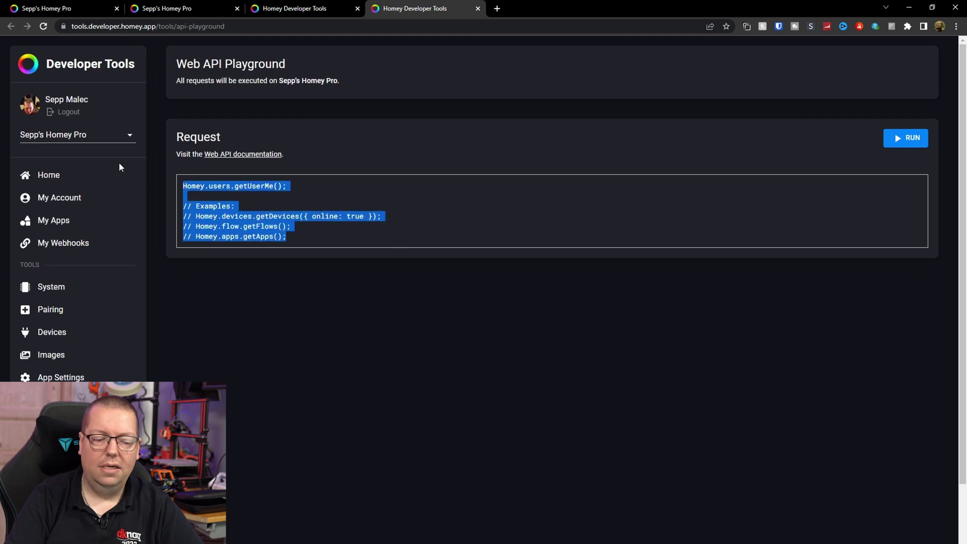
key("BackSpace")
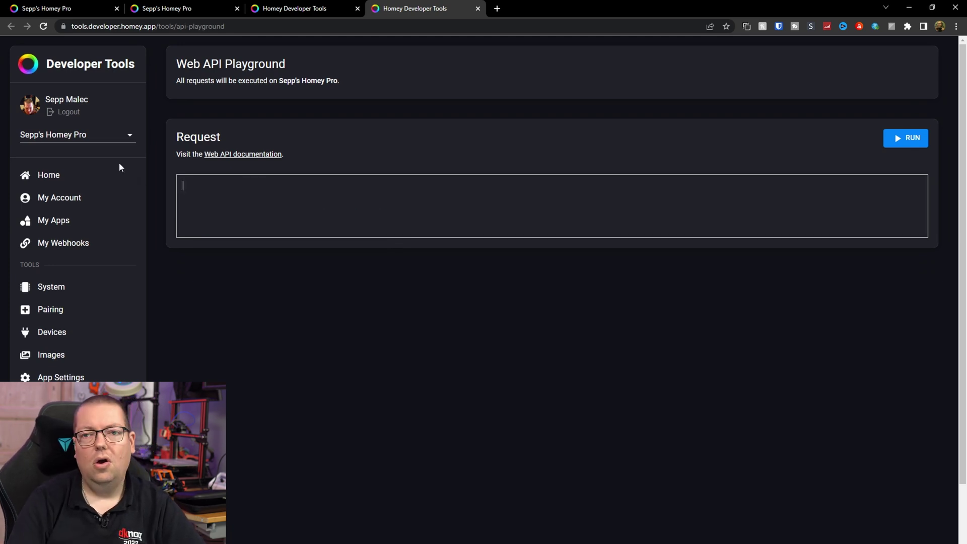
key("ctrl+v")
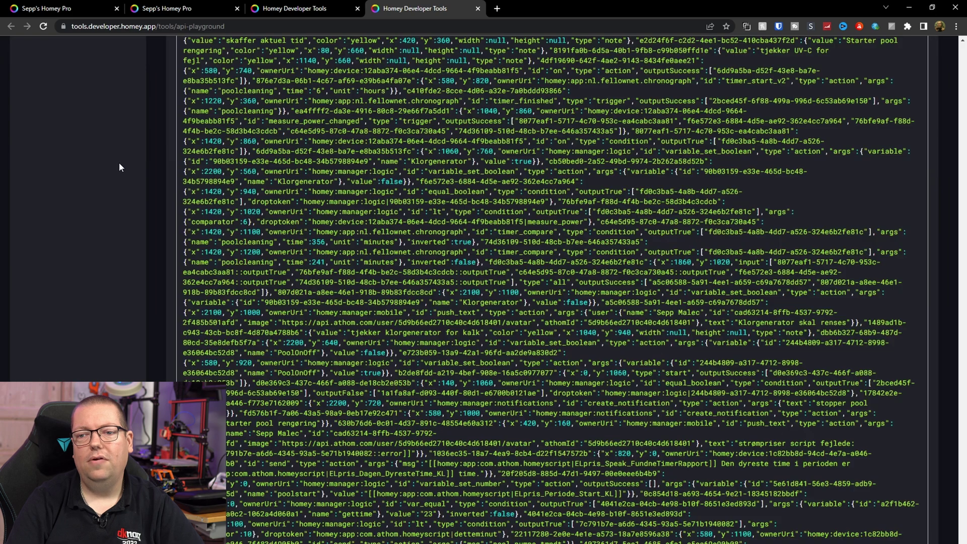
Look through the pasted script in the playground's request and return to its beginning.
key("Page_Down")
key("Page_Down")
key("Page_Down")
key("Page_Down")
key("Page_Down")
key("Page_Down")
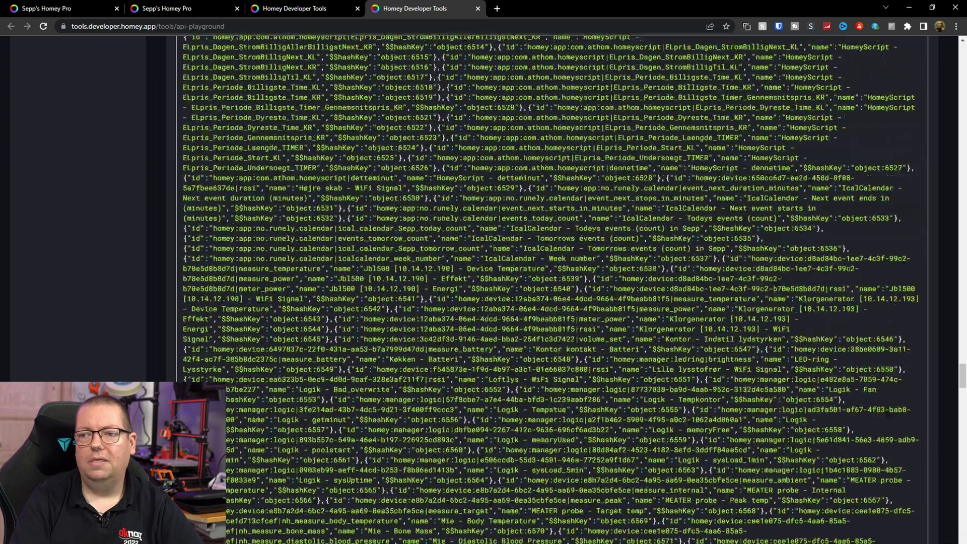
key("Page_Up")
key("Page_Up")
key("Page_Up")
key("Page_Up")
key("Page_Up")
key("Page_Up")
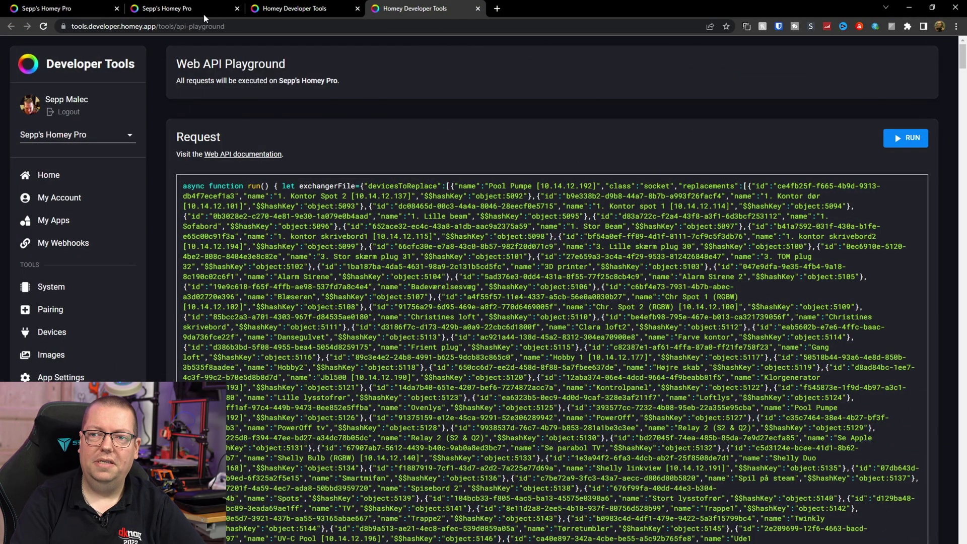
Glance at the Homey devices overview, return to the Device Capabilities settings and reopen The Flow Exchanger's start page.
mouse_move(185, 4)
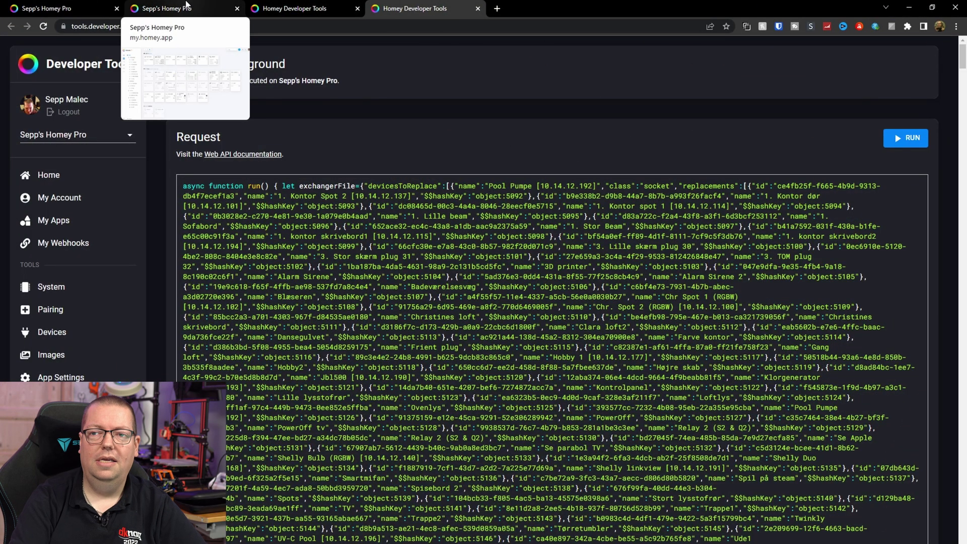
left_click(154, 7)
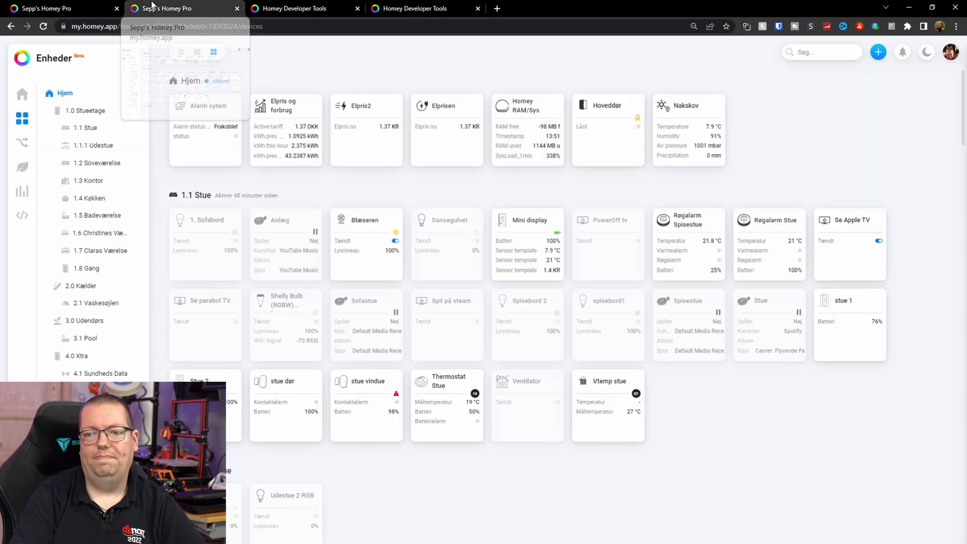
left_click(305, 6)
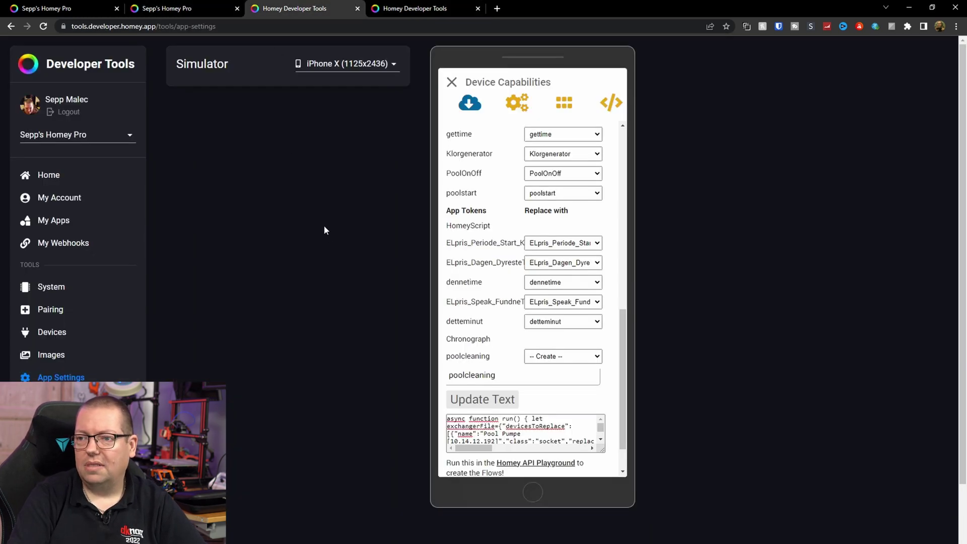
left_click(452, 82)
left_click(507, 463)
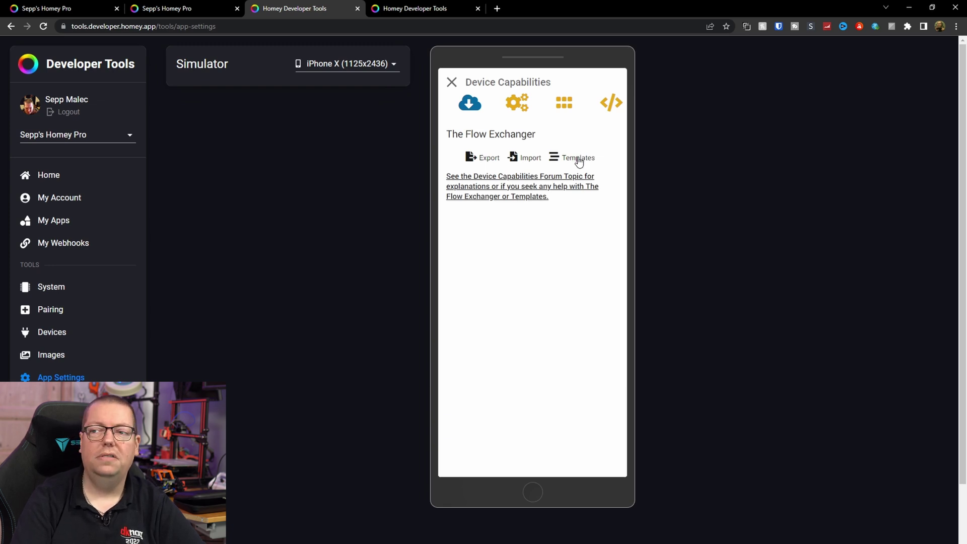
Browse The Flow Exchanger's templates, open the Debounce Example and select it for import.
left_click(578, 159)
scroll(507, 242, "down", 5)
scroll(507, 242, "down", 2)
scroll(514, 256, "up", 10)
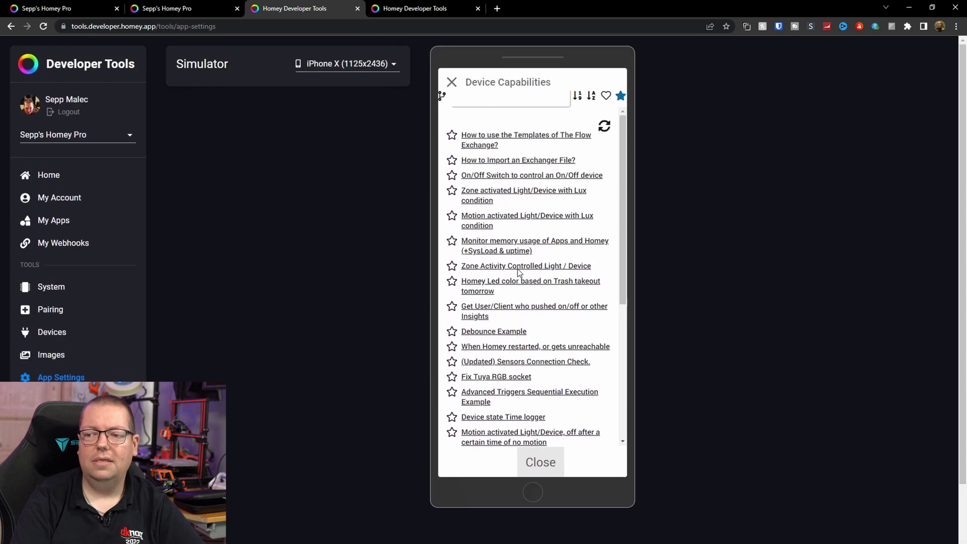
left_click(509, 333)
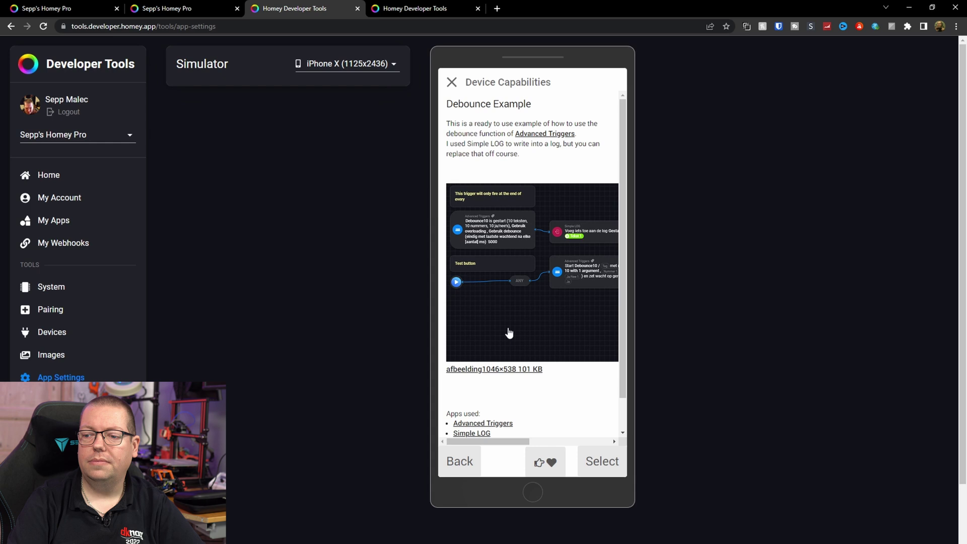
left_click(604, 461)
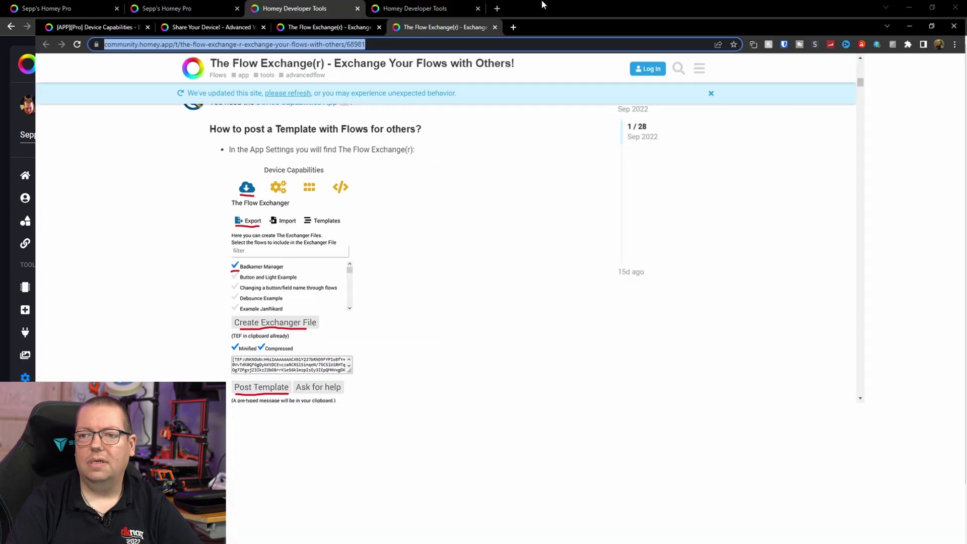
Switch to the community forum window and read the Flow Exchange(r) topic, including the memory usage monitoring template.
key("ctrl+shift+Tab")
scroll(402, 312, "down", 10)
scroll(422, 335, "down", 20)
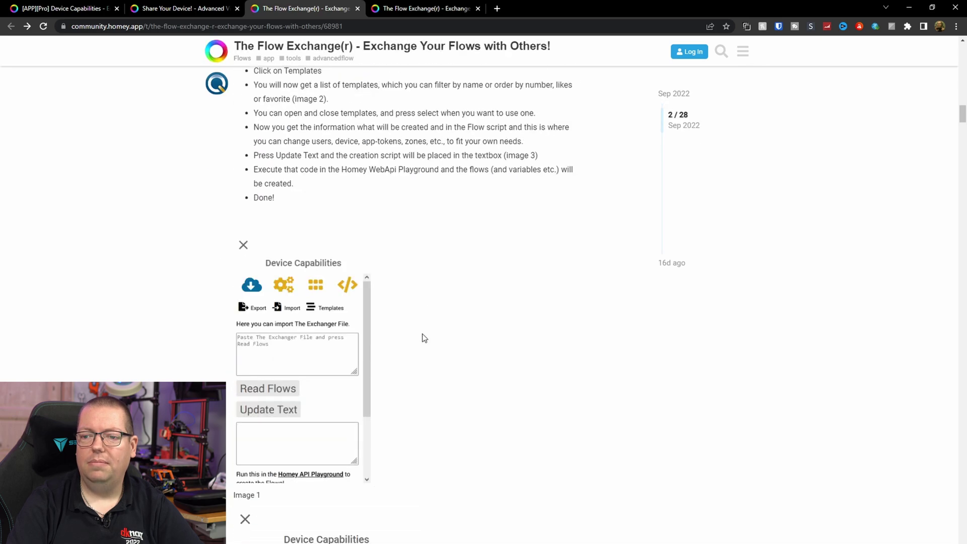
scroll(421, 334, "down", 20)
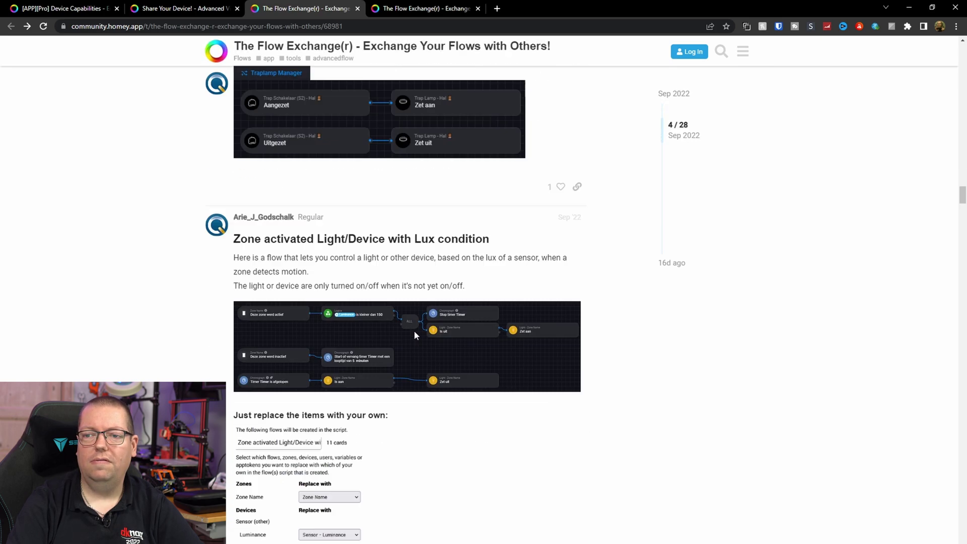
scroll(398, 336, "down", 20)
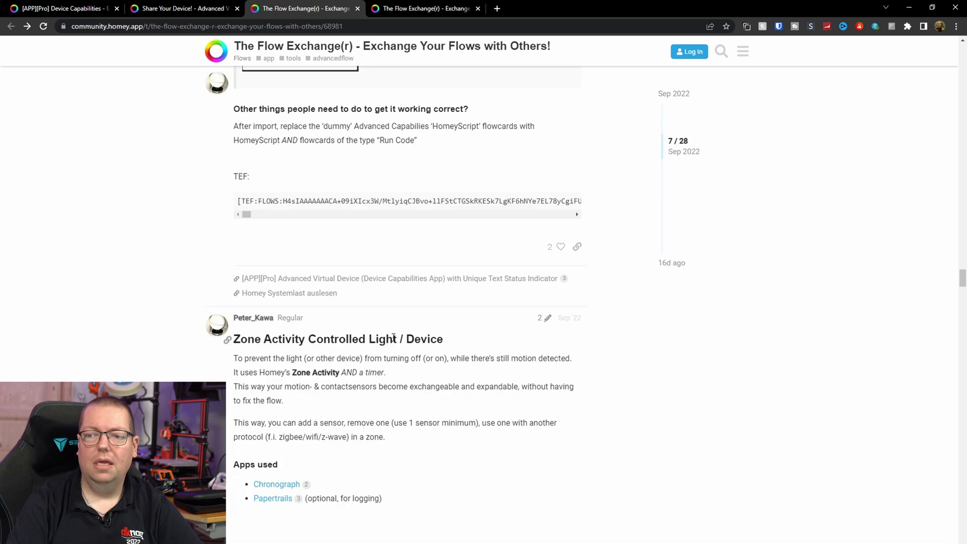
scroll(394, 343, "up", 15)
scroll(390, 341, "down", 3)
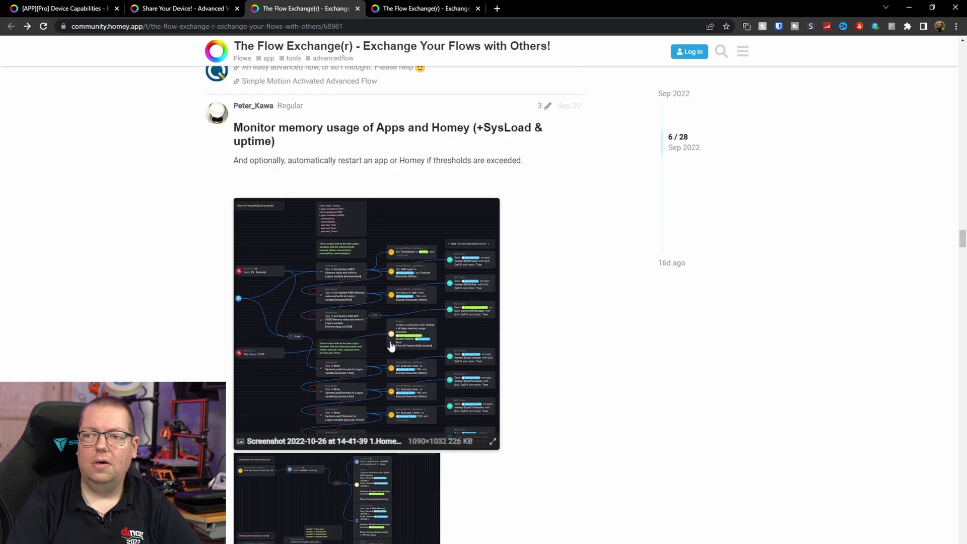
scroll(395, 179, "down", 1)
scroll(341, 328, "down", 10)
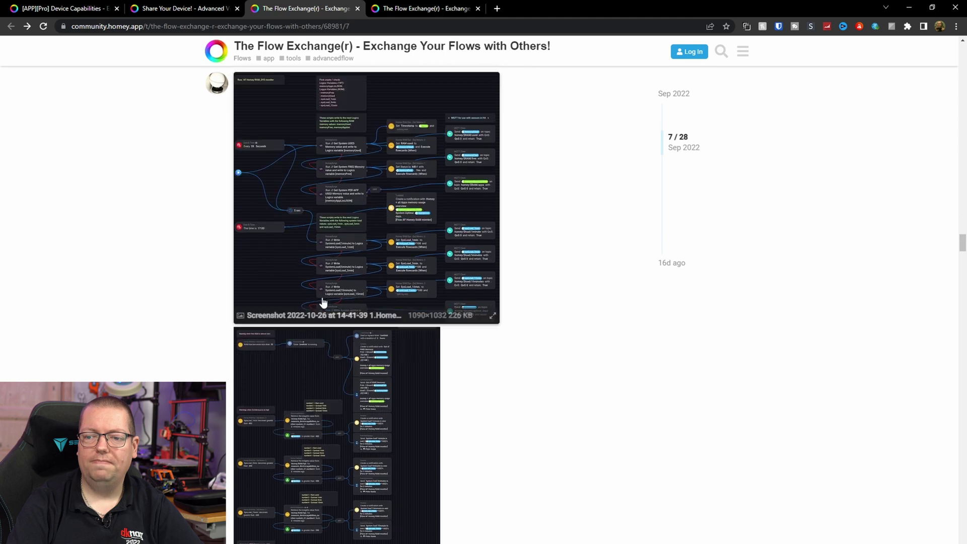
scroll(323, 408, "down", 1)
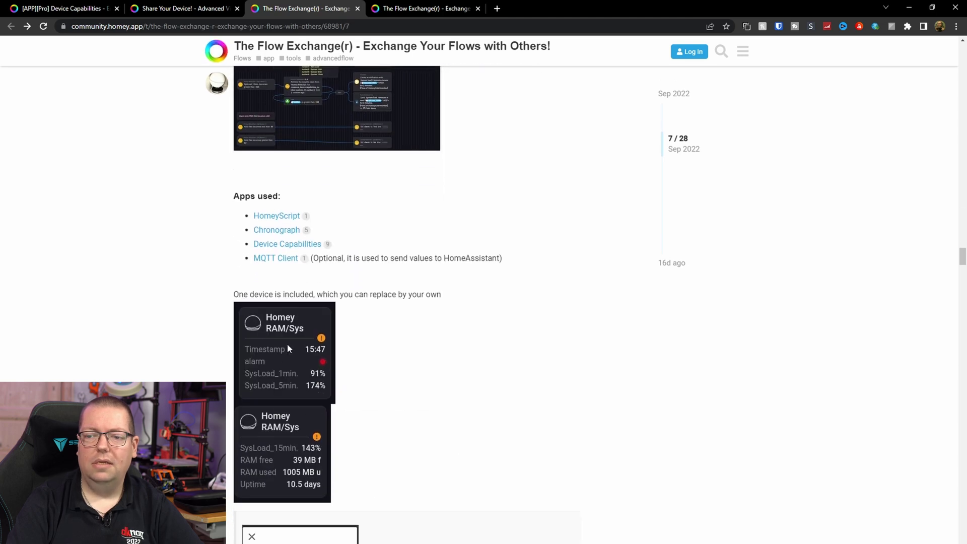
Look at the Device Capabilities topic on the community forum, return to the last forum tab and minimize the forum window.
left_click(177, 5)
left_click(61, 9)
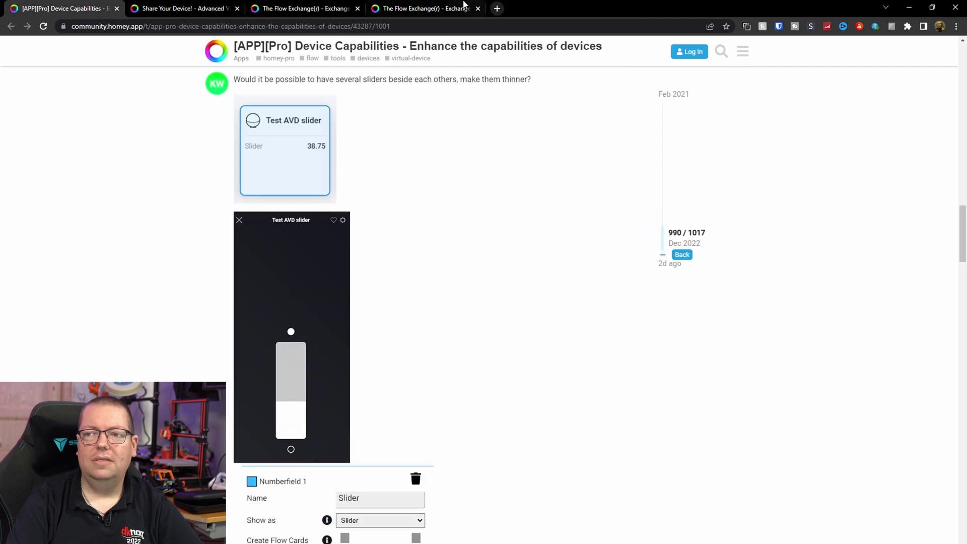
left_click(423, 6)
left_click(909, 8)
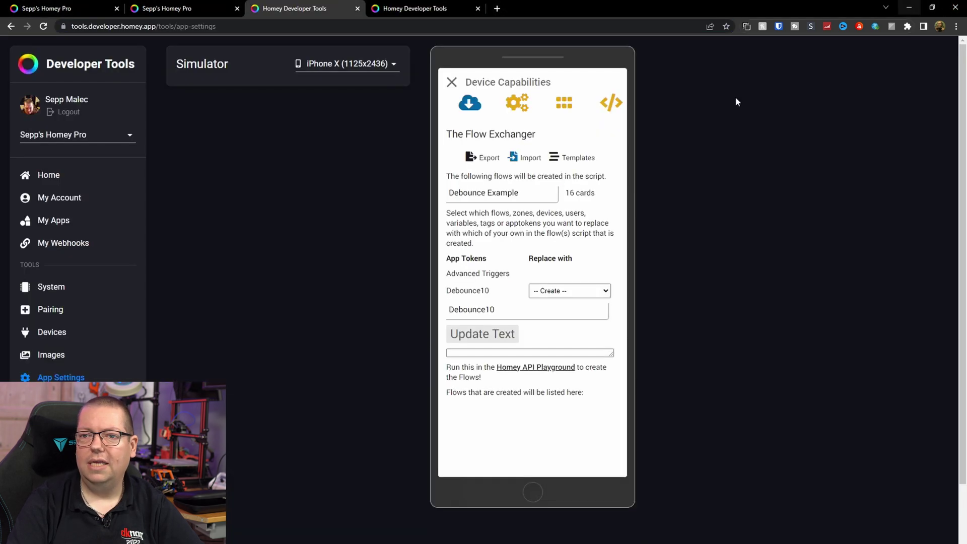
Switch to the Homey devices overview, view the values of the Homey RAM/Sys device and close its details.
left_click(176, 9)
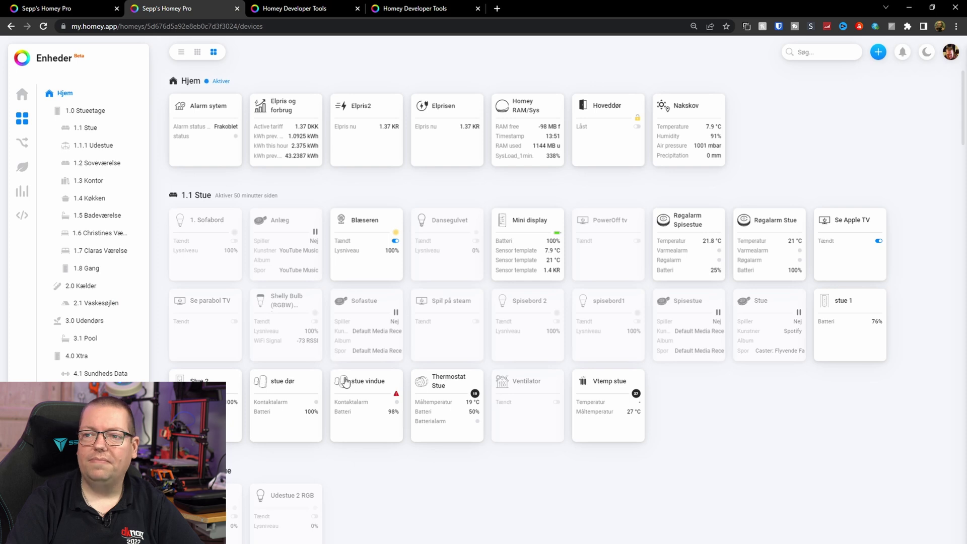
left_click(543, 122)
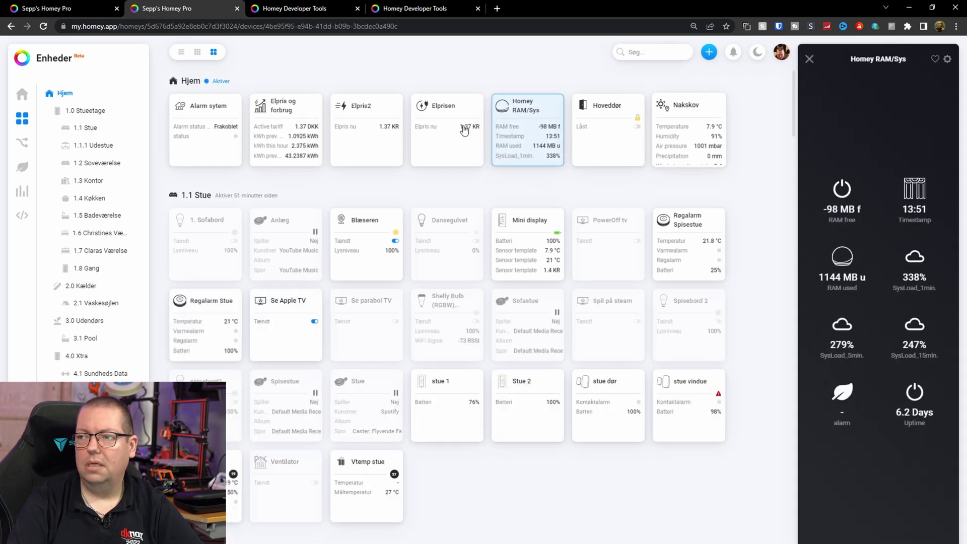
left_click(809, 59)
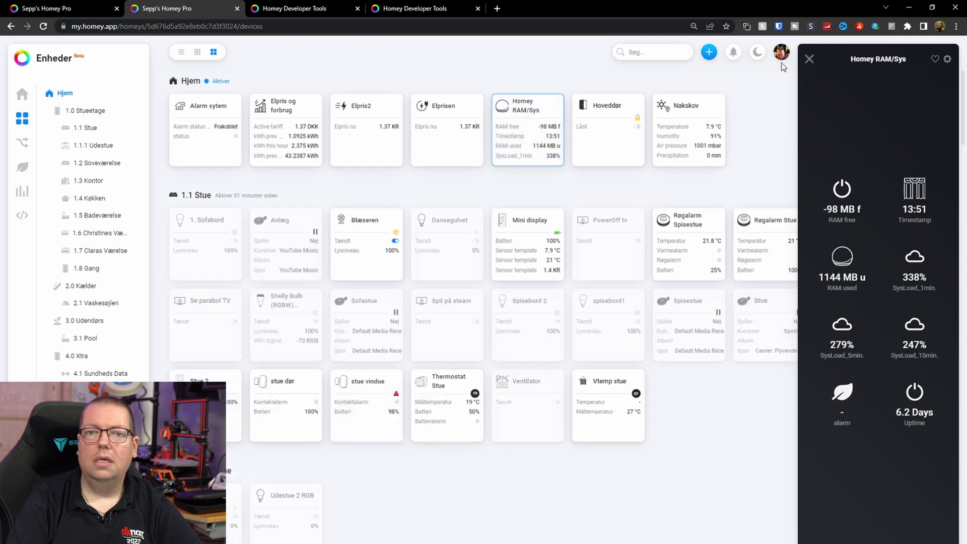
Start adding a new Advanced Virtual Device from Device Capabilities and go to its import, template and manual creation options.
left_click(877, 53)
left_click(865, 75)
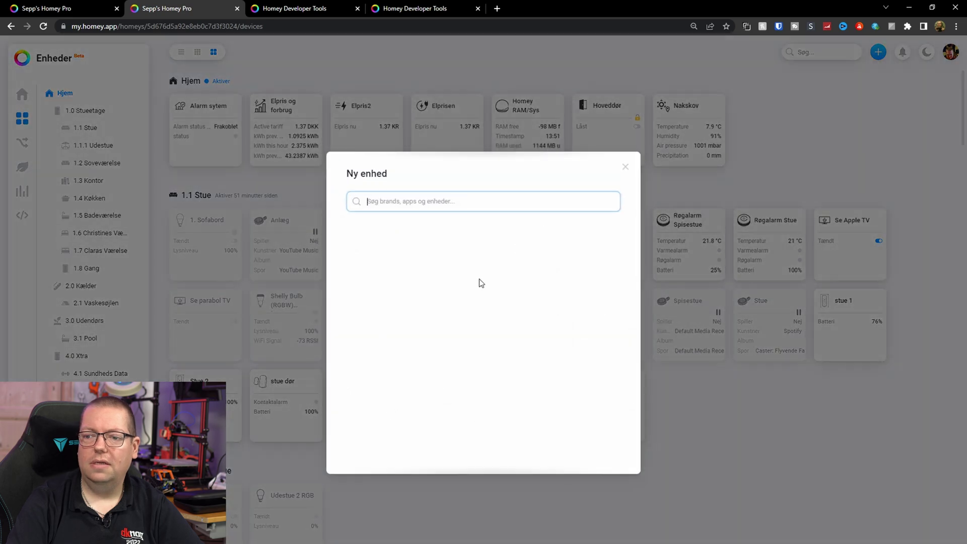
left_click(386, 361)
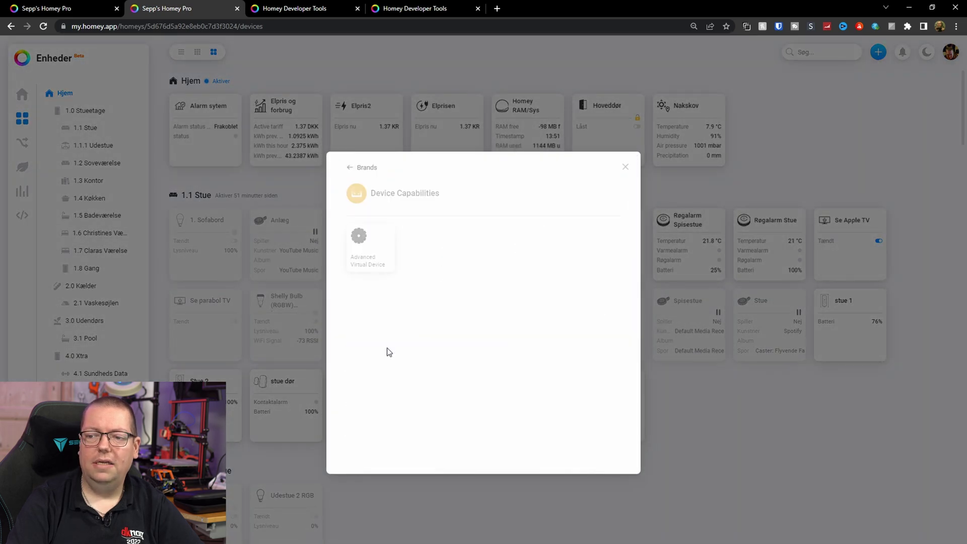
left_click(380, 253)
left_click(484, 438)
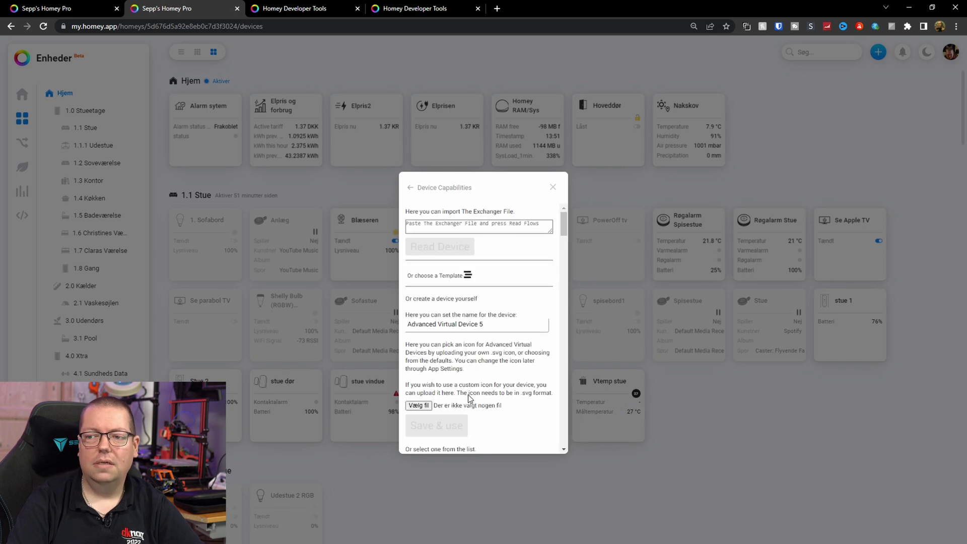
left_click(453, 228)
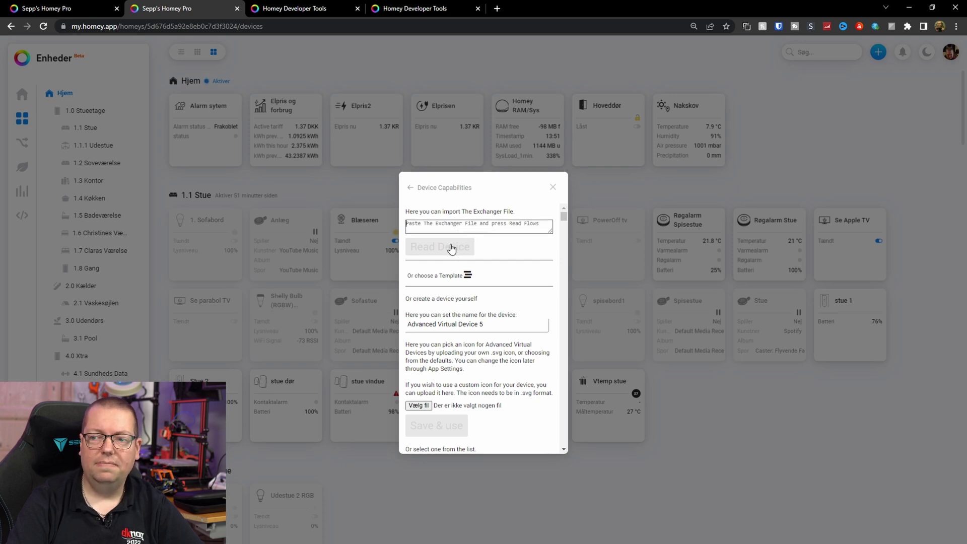
Filter the device templates by "sys", select "Homey's free/used memory + systemload displayed & monitored 2.0", and leave the setup without creating the device.
left_click(466, 275)
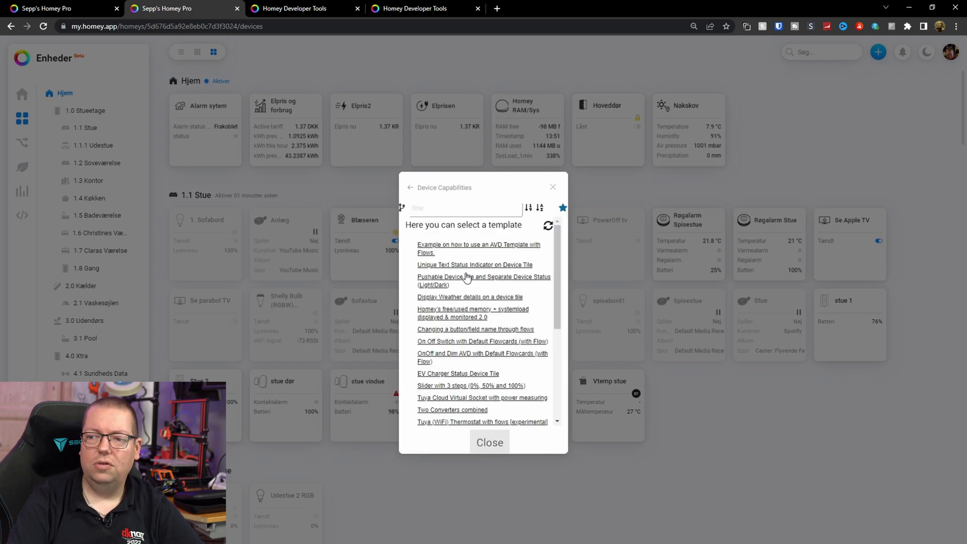
left_click(435, 207)
type("sys")
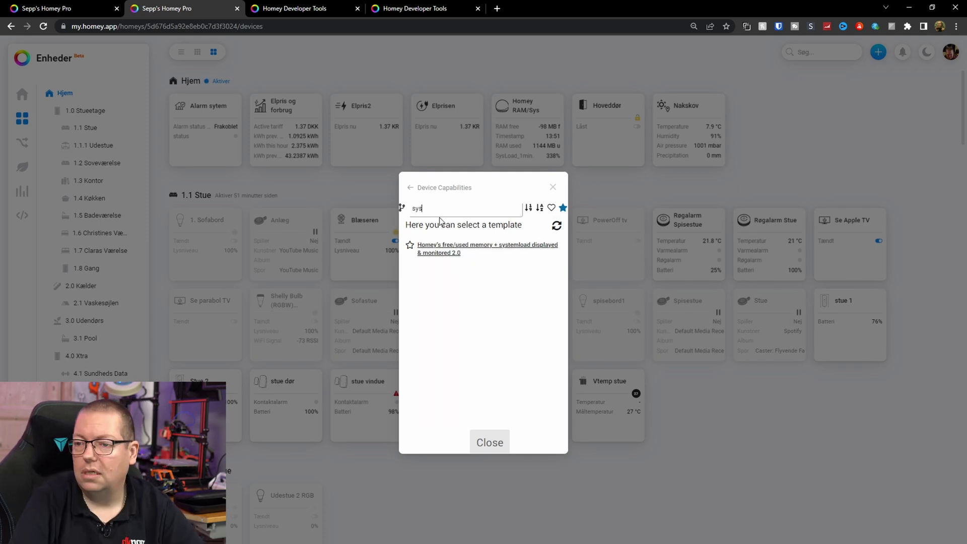
left_click(440, 253)
scroll(482, 355, "down", 10)
scroll(503, 362, "down", 4)
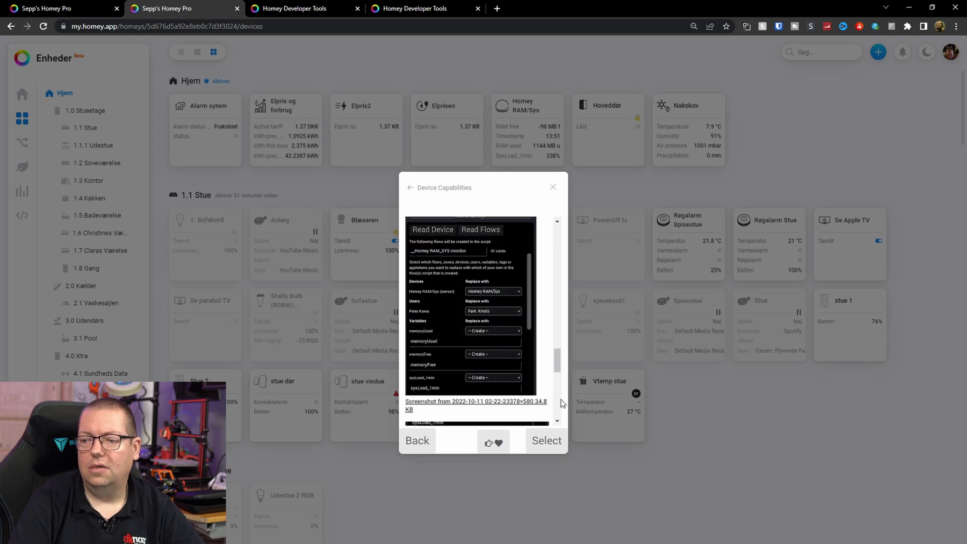
left_click(547, 446)
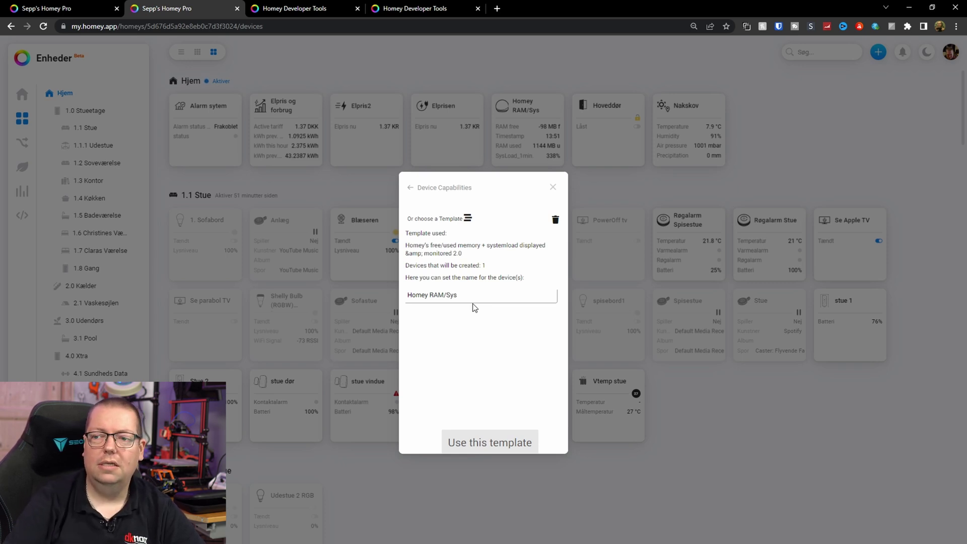
left_click(568, 187)
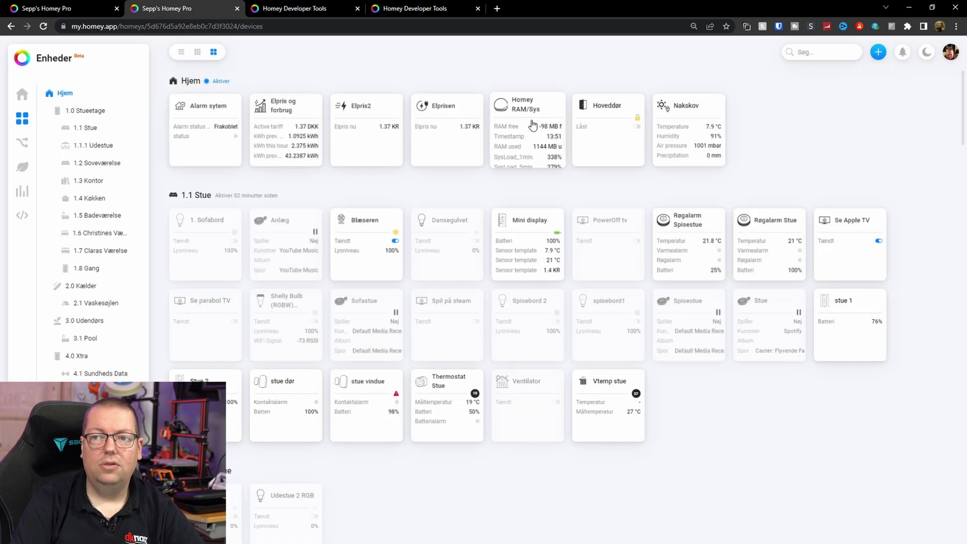
View the Homey RAM/Sys device's values and look through the enabled AF Homey RAM_SYS monitor flow from start to end.
left_click(532, 125)
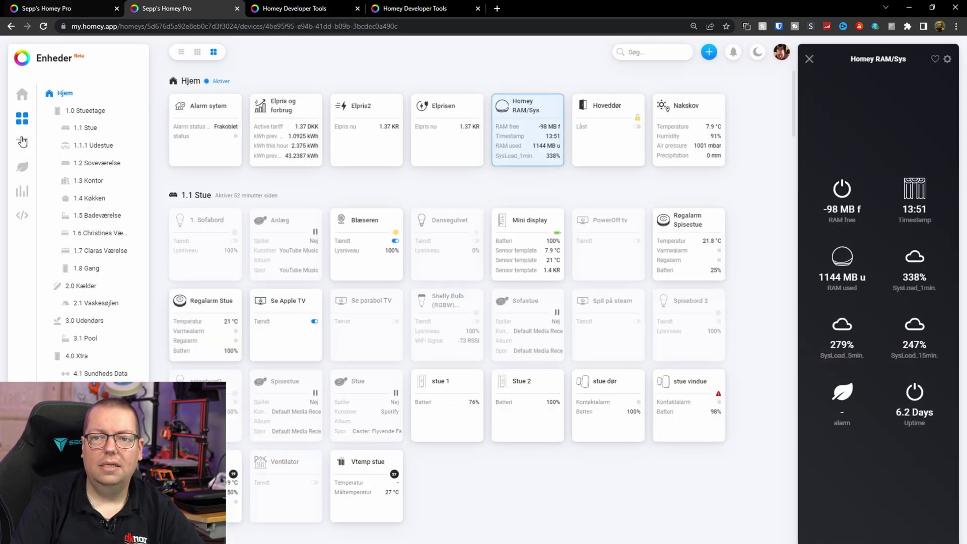
left_click(23, 143)
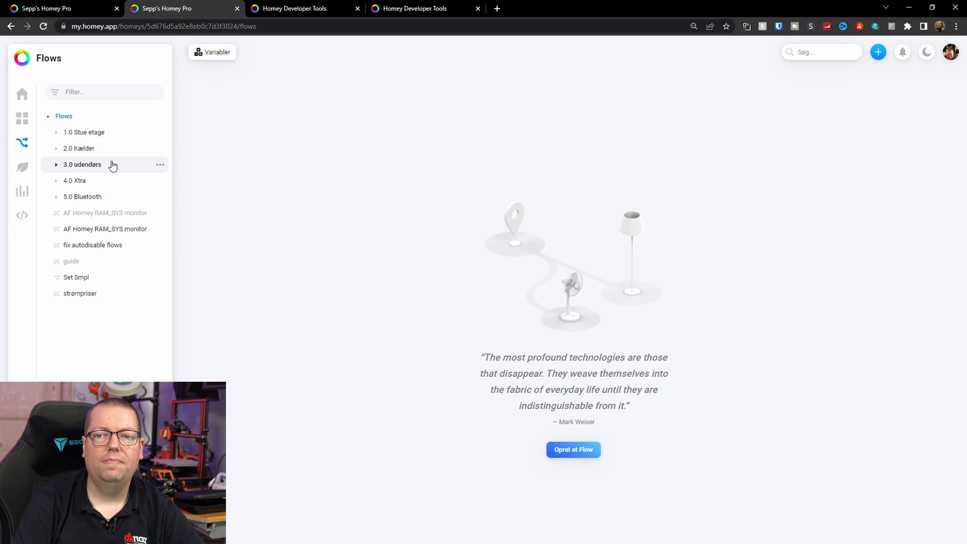
left_click(125, 229)
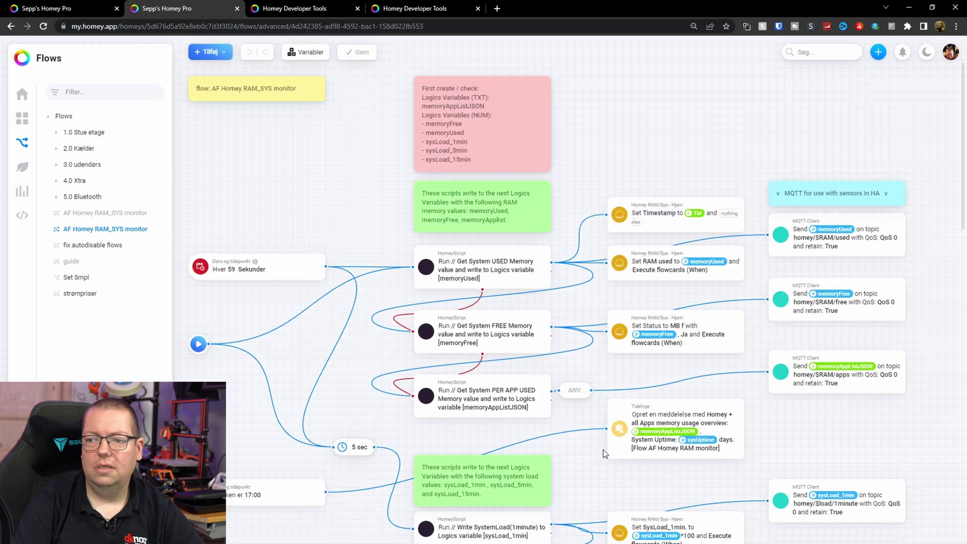
scroll(902, 288, "down", 10)
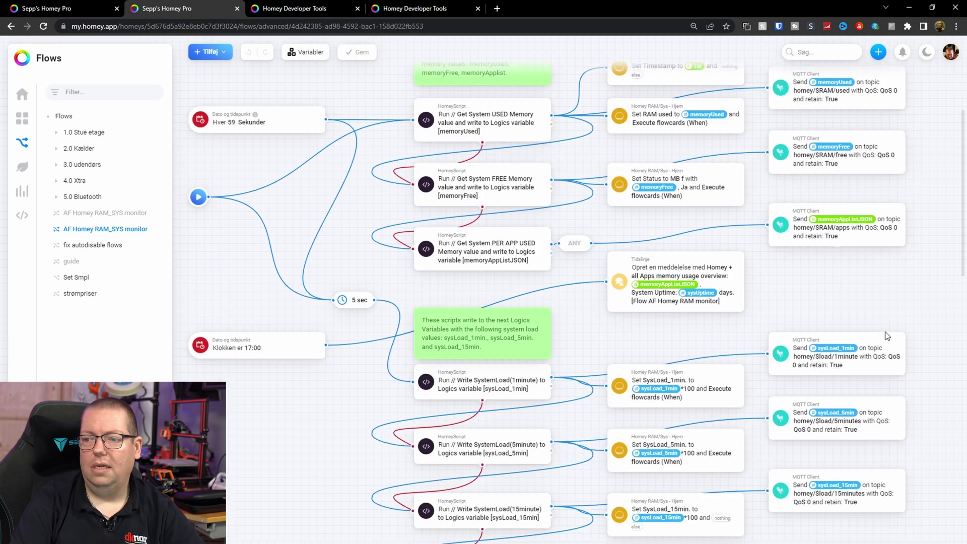
scroll(854, 383, "down", 10)
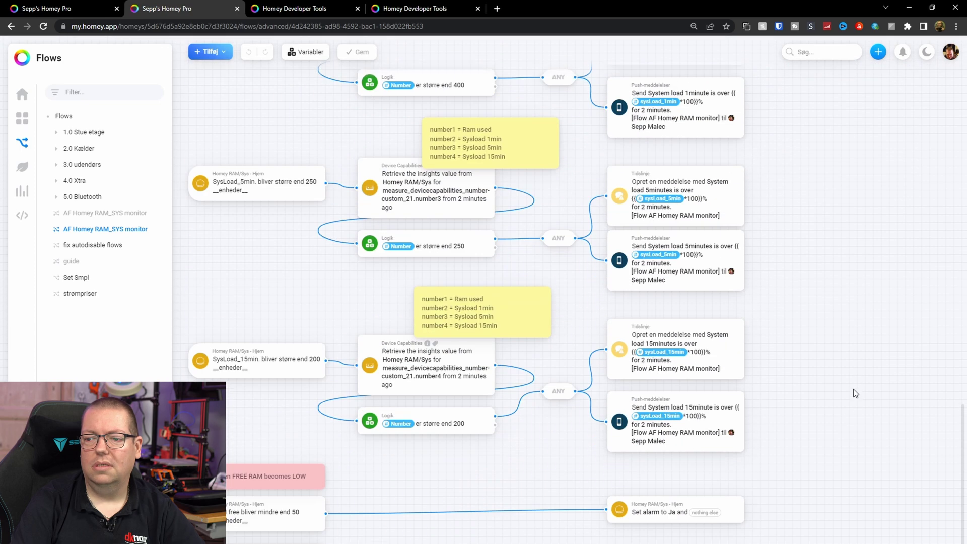
scroll(852, 397, "up", 20)
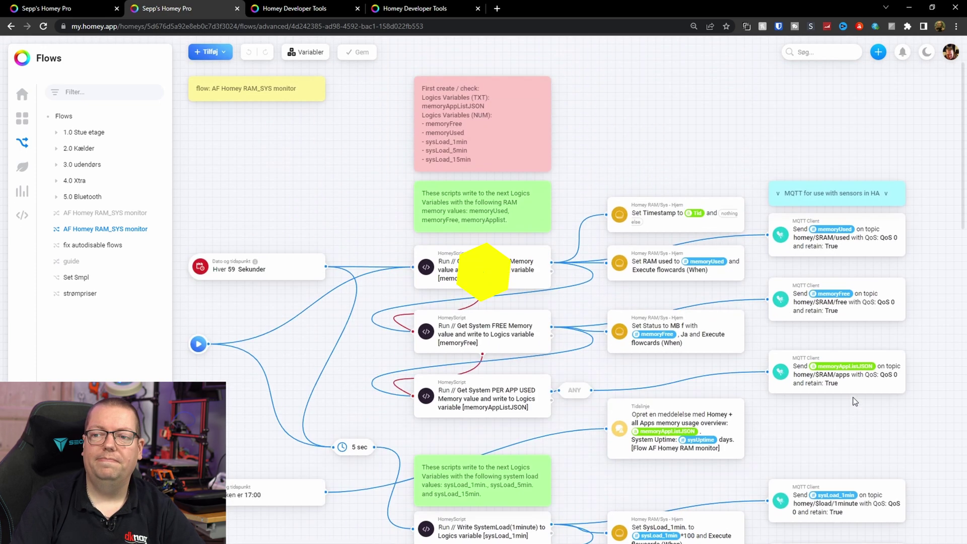